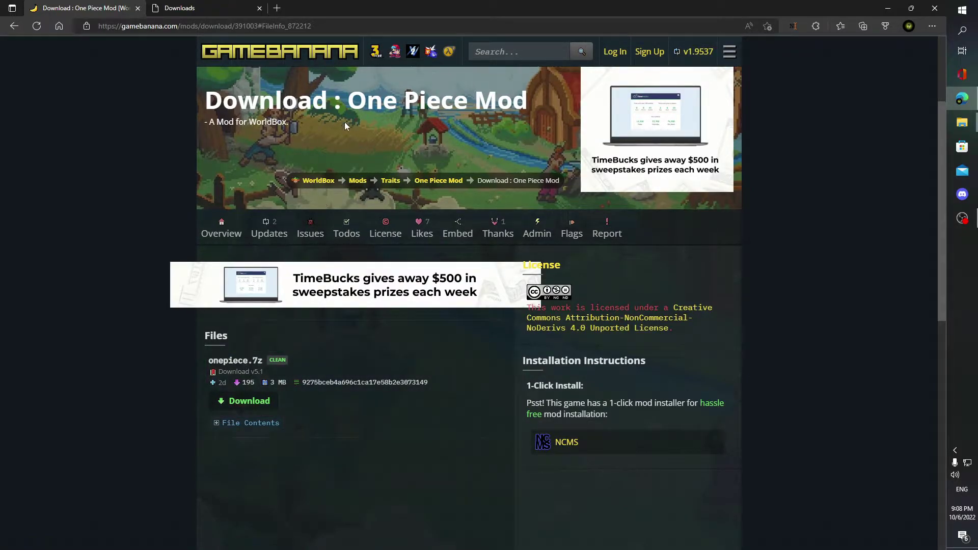
# Step: Download the One Piece Mod archive onepiece.7z into the Downloads folder
pyautogui.hotkey('ctrl', 'Tab')
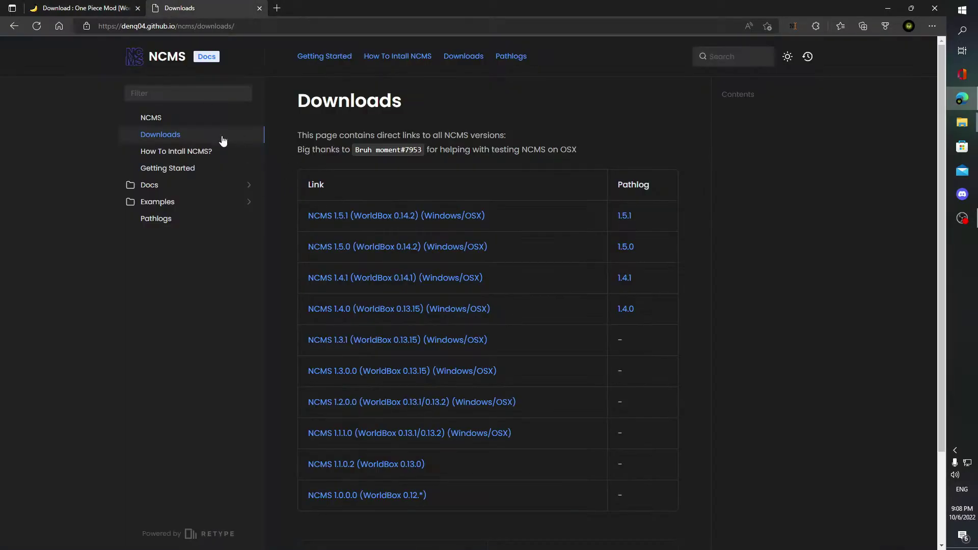
pyautogui.click(103, 16)
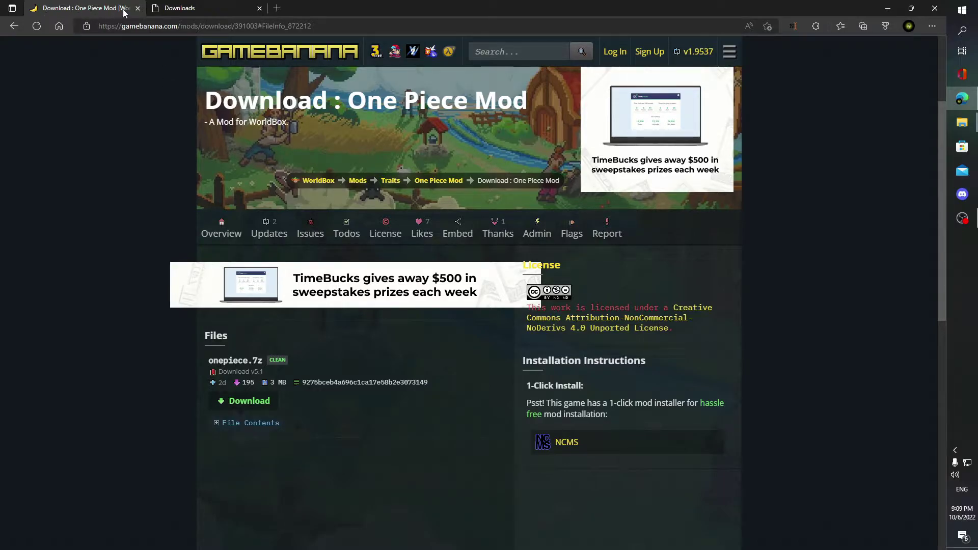
pyautogui.click(247, 402)
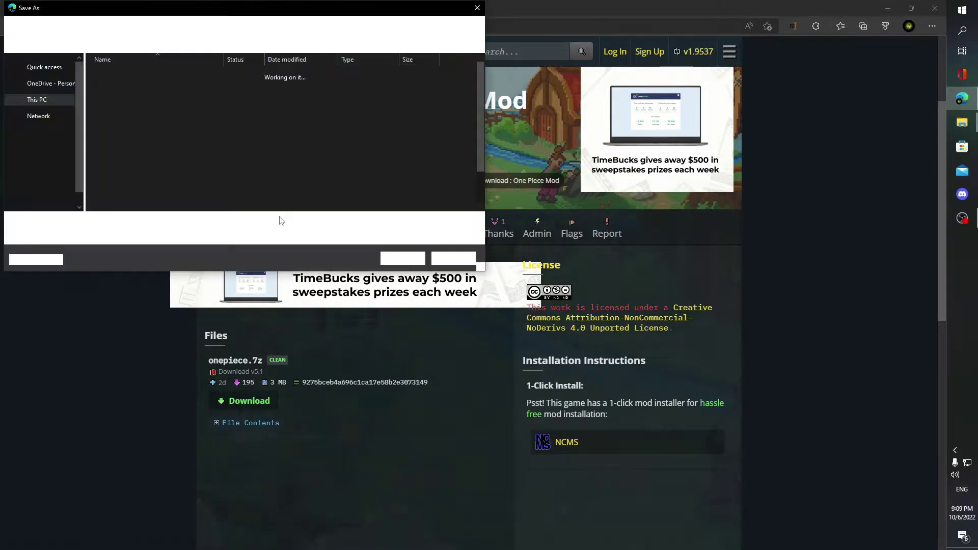
pyautogui.click(46, 111)
pyautogui.click(403, 258)
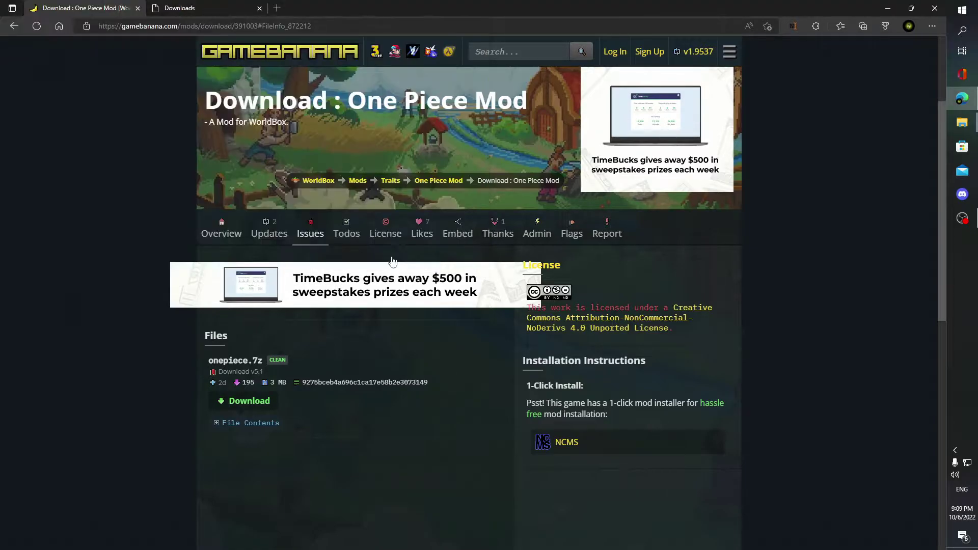
pyautogui.click(213, 7)
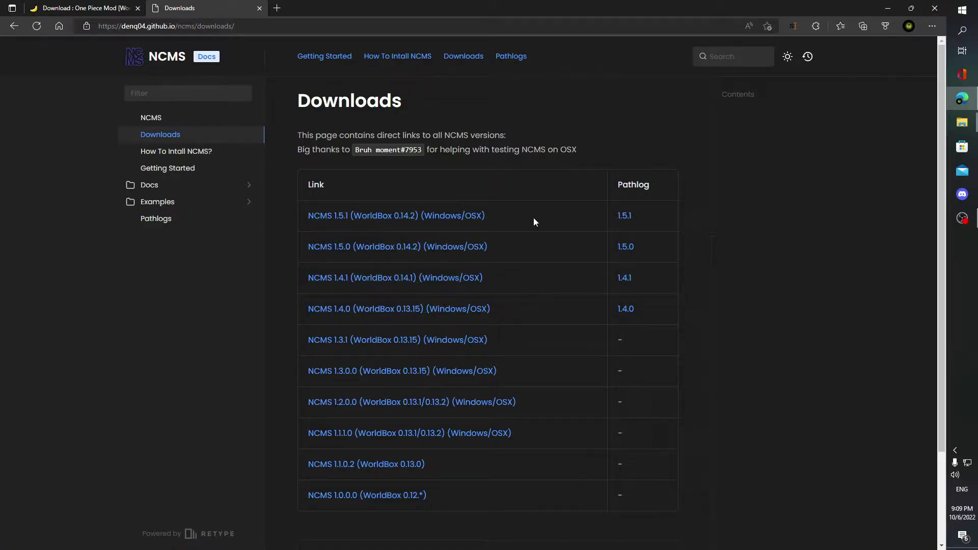
# Step: Save ncms.1.5.1.zip for WorldBox 0.14.2 into Downloads and minimize the browser
pyautogui.click(385, 215)
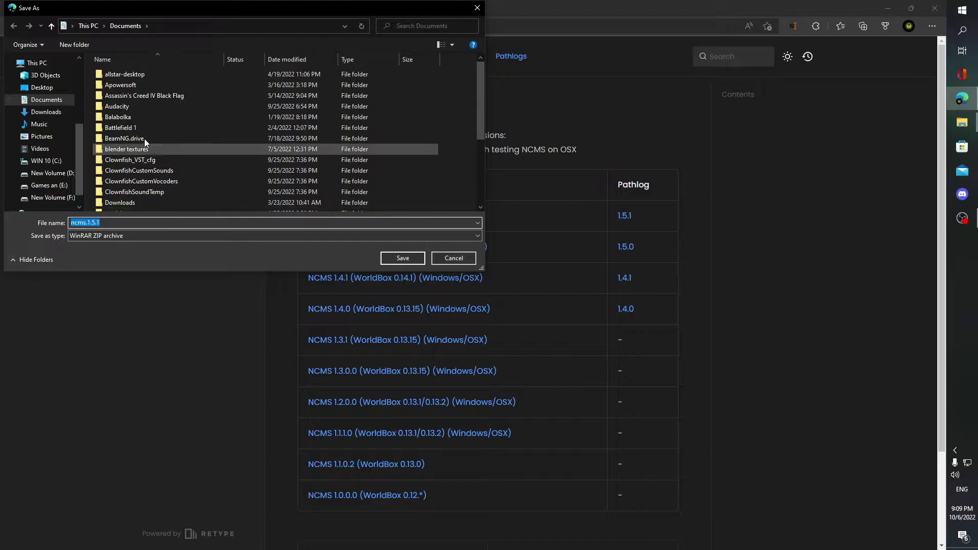
pyautogui.click(51, 110)
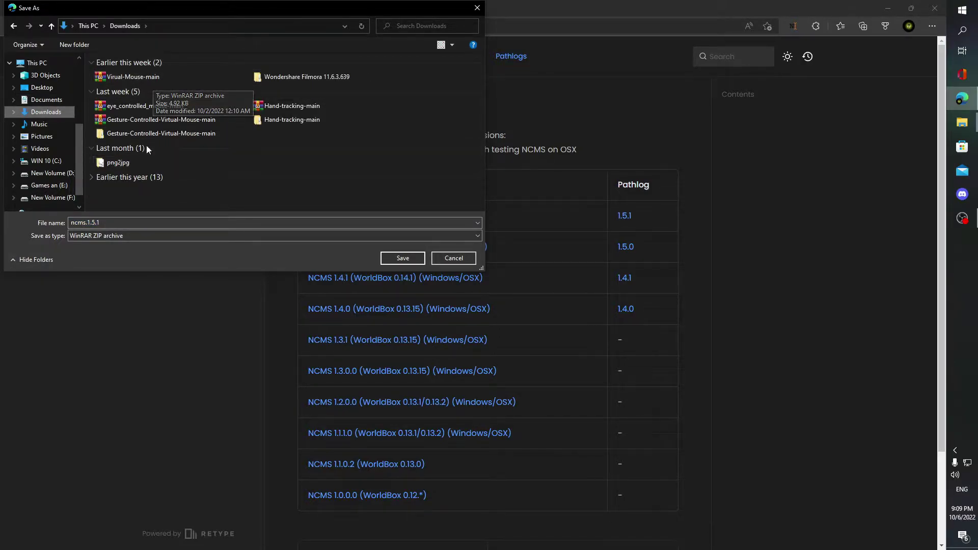
pyautogui.click(405, 259)
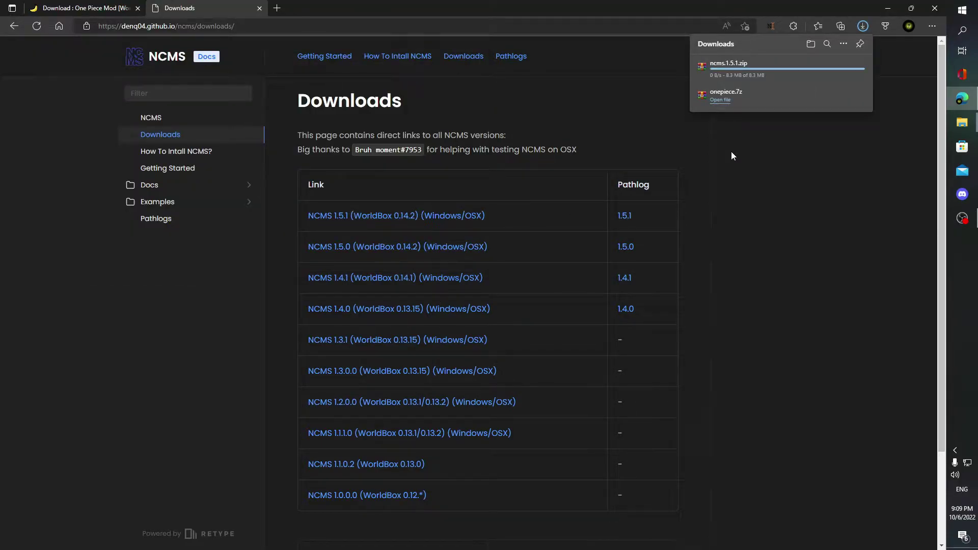
pyautogui.click(877, 5)
# Step: Close the old mods window and extract onepiece.7z into its own folder in Downloads
pyautogui.moveTo(962, 122)
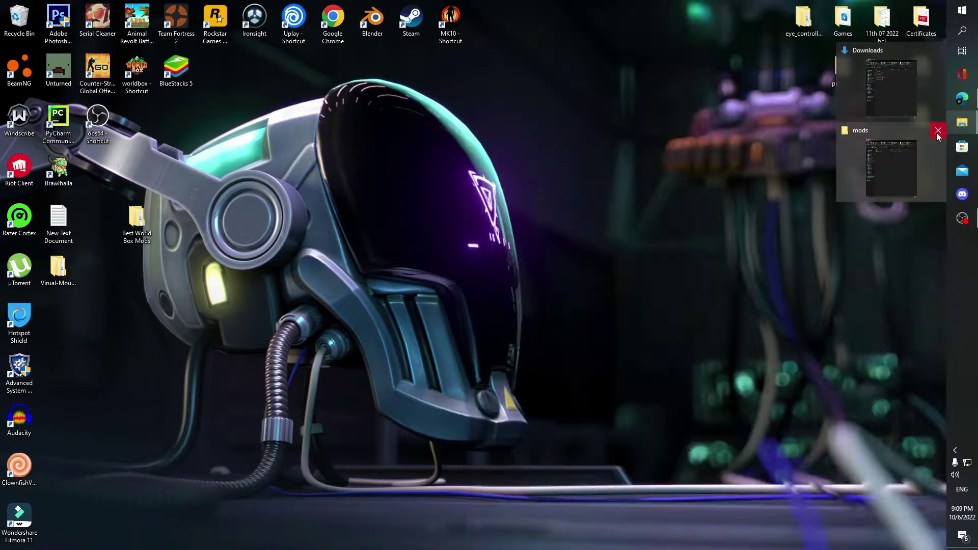
pyautogui.click(936, 133)
pyautogui.click(914, 110)
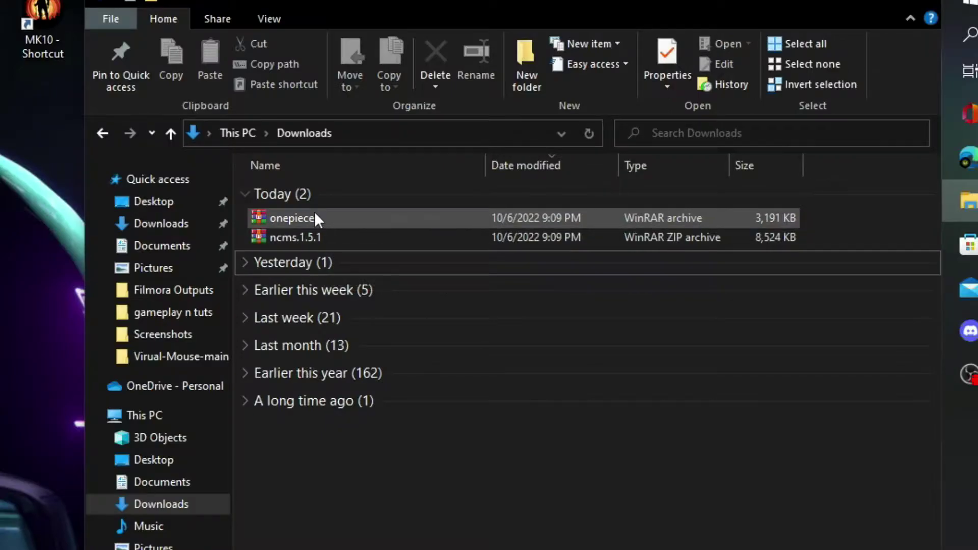
pyautogui.rightClick(600, 132)
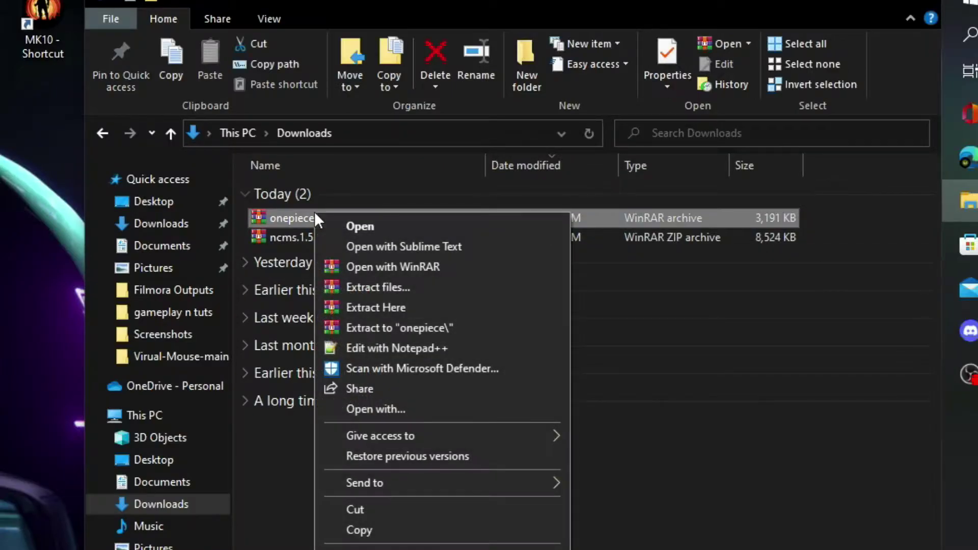
pyautogui.click(369, 332)
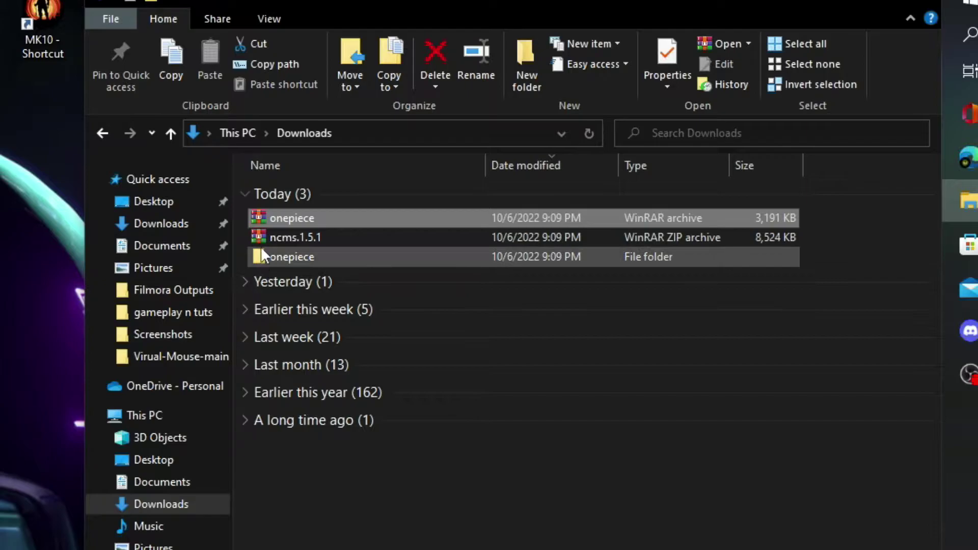
# Step: Extract the ncms.1.5.1 archive into its own ncms.1.5.1 folder
pyautogui.rightClick(261, 237)
pyautogui.press('Escape')
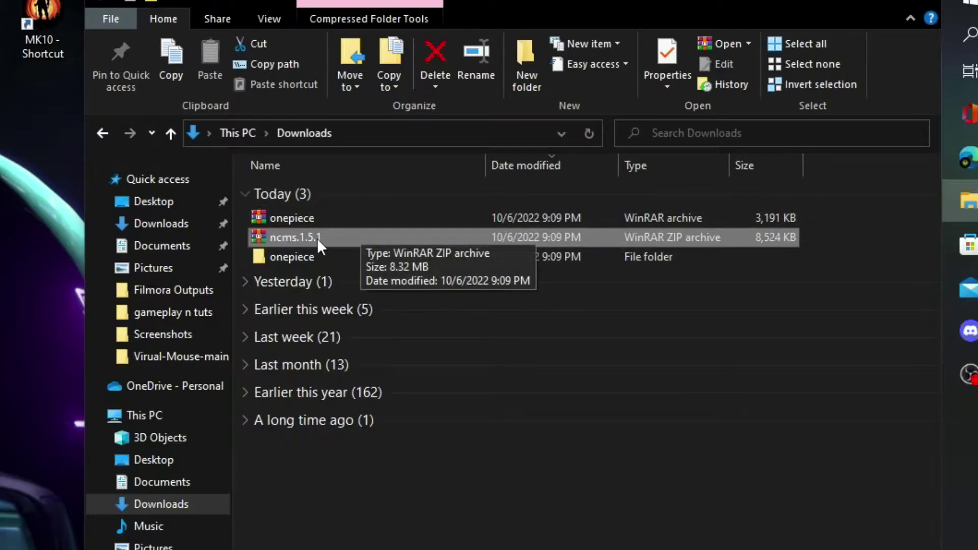
pyautogui.hotkey('ctrl', 'a')
pyautogui.rightClick(317, 237)
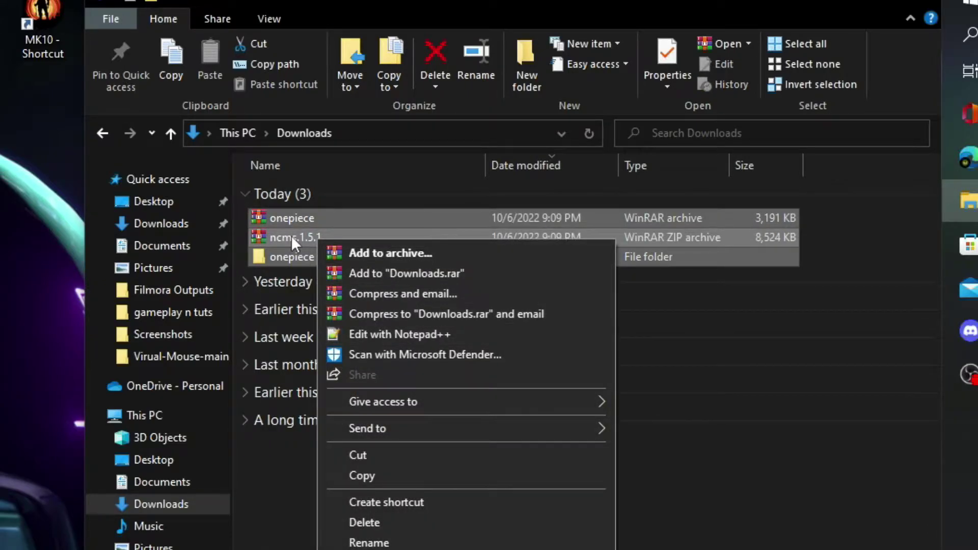
pyautogui.click(291, 235)
pyautogui.rightClick(291, 235)
pyautogui.click(346, 350)
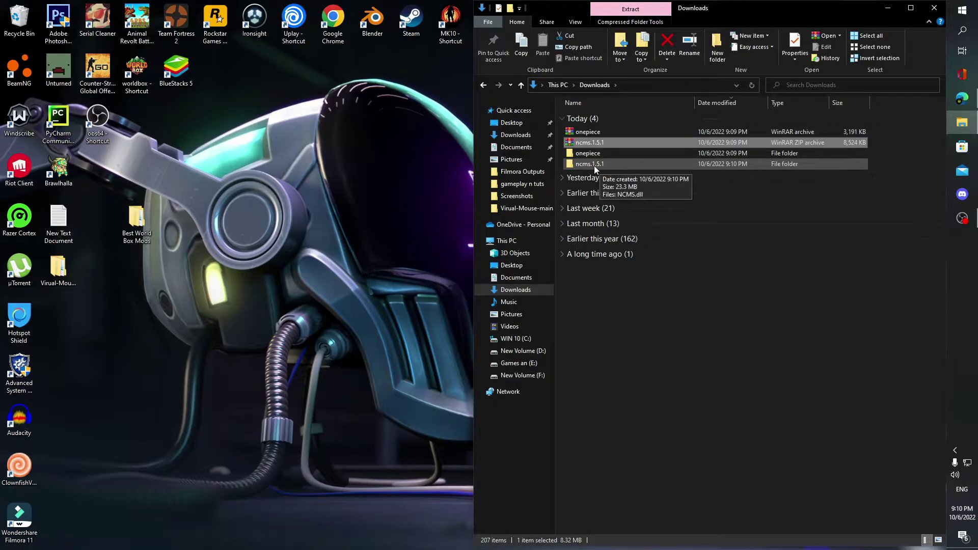
# Step: Copy NCMS.dll into WorldBox's worldbox_Data\StreamingAssets\mods folder, then close that window
pyautogui.doubleClick(594, 166)
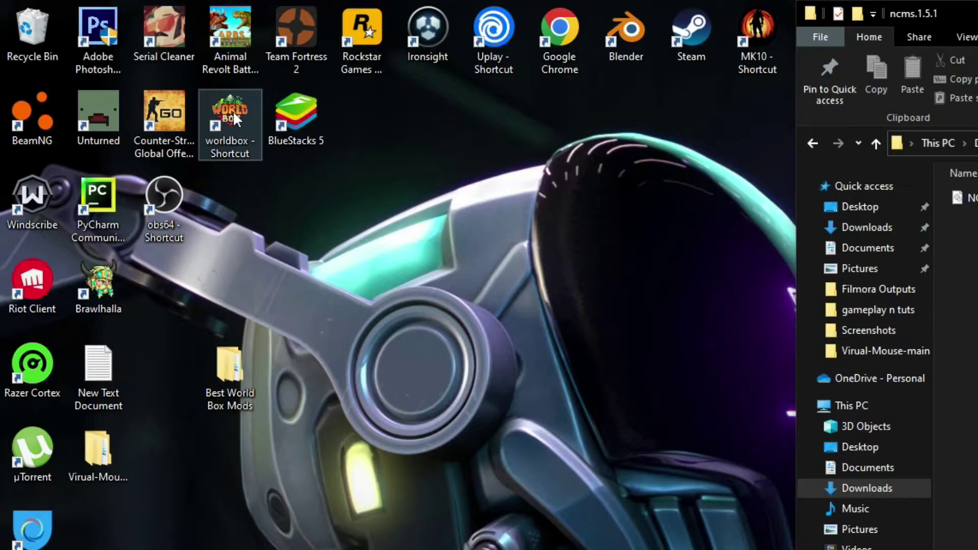
pyautogui.rightClick(234, 114)
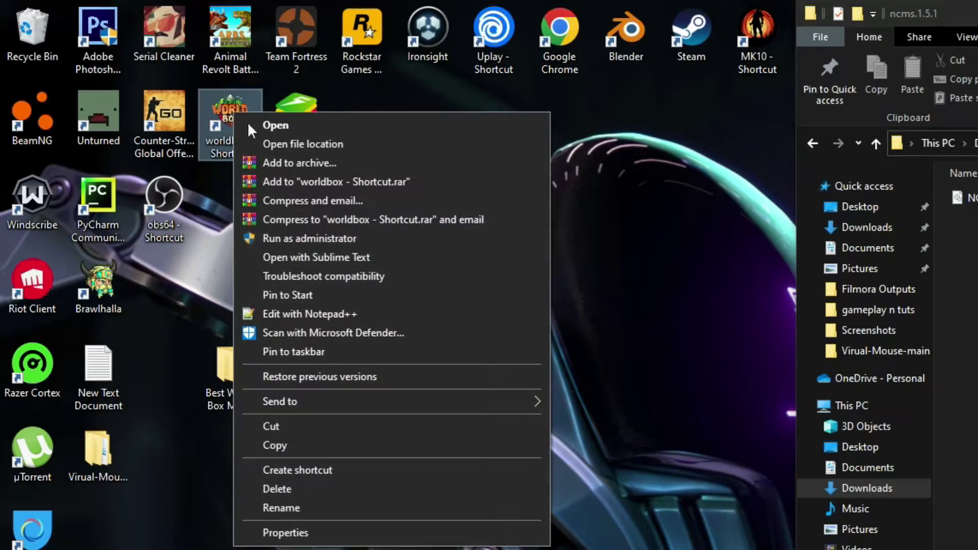
pyautogui.click(290, 144)
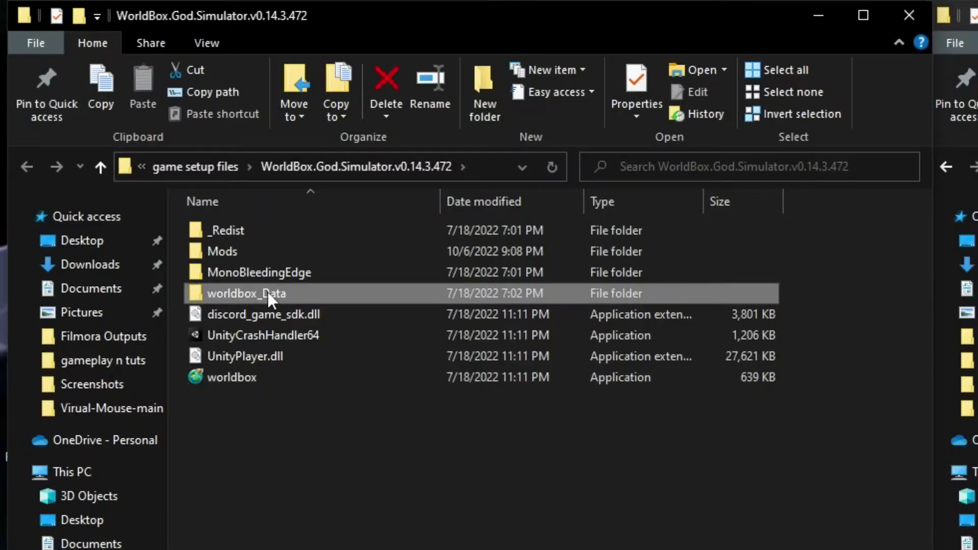
pyautogui.doubleClick(137, 150)
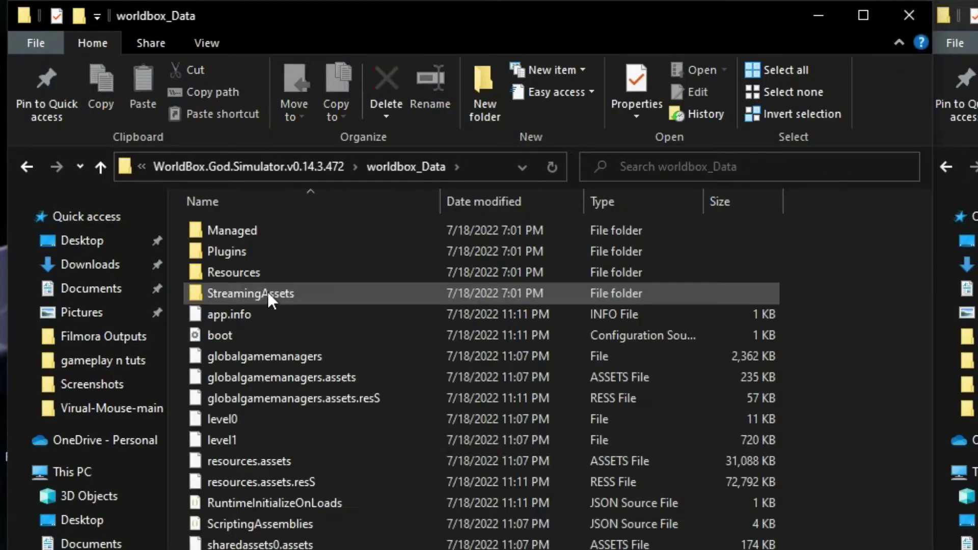
pyautogui.doubleClick(225, 288)
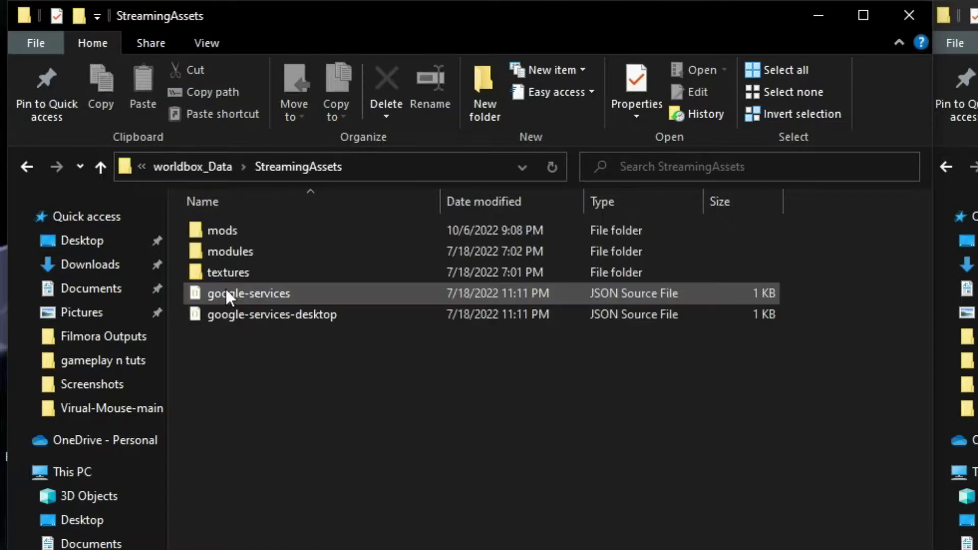
pyautogui.doubleClick(236, 227)
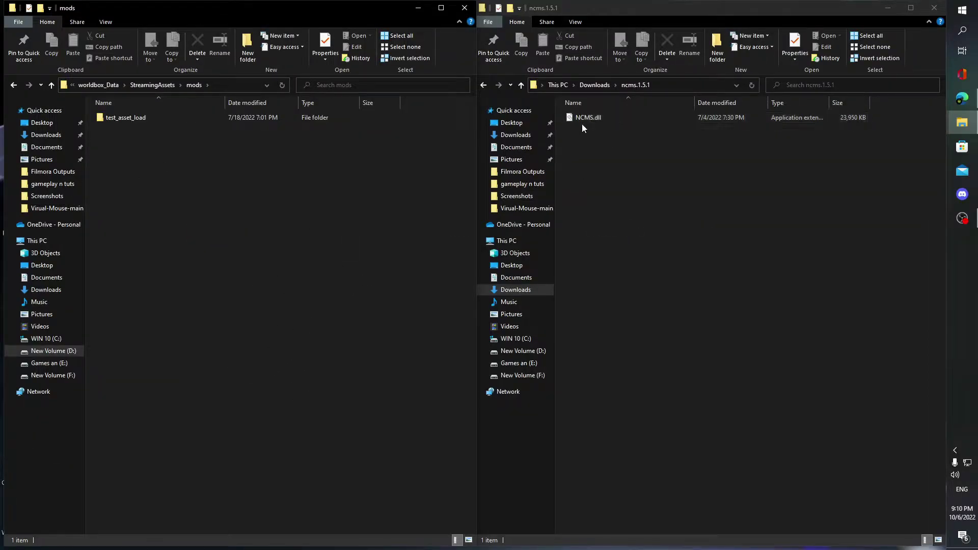
pyautogui.moveTo(585, 124); pyautogui.dragTo(204, 176)
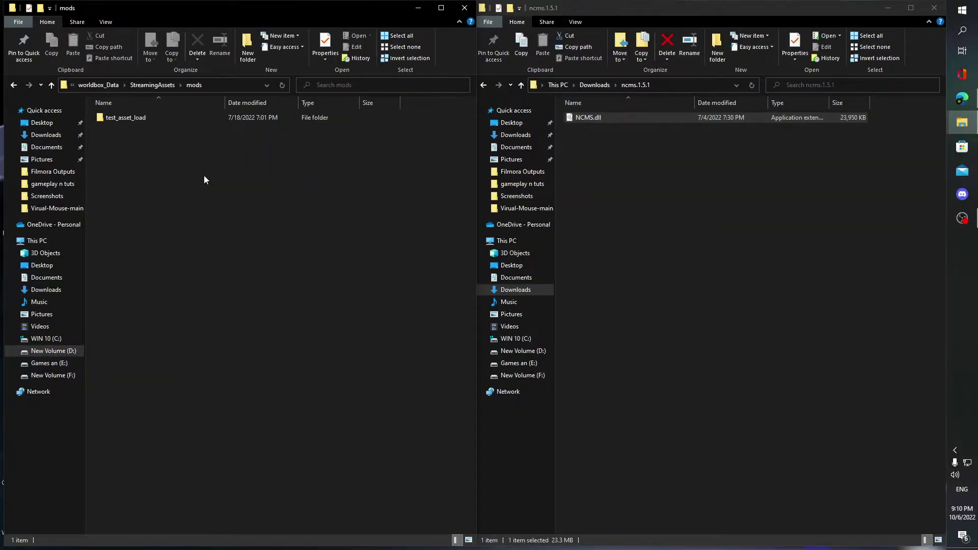
pyautogui.click(417, 8)
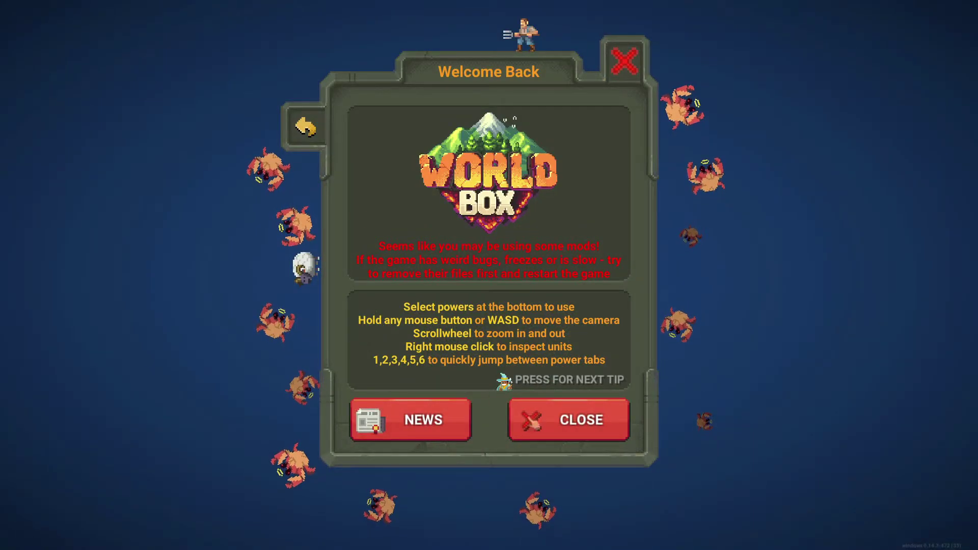
# Step: Dismiss WorldBox's Welcome Back mods warning to reach the Mods list
pyautogui.click(548, 420)
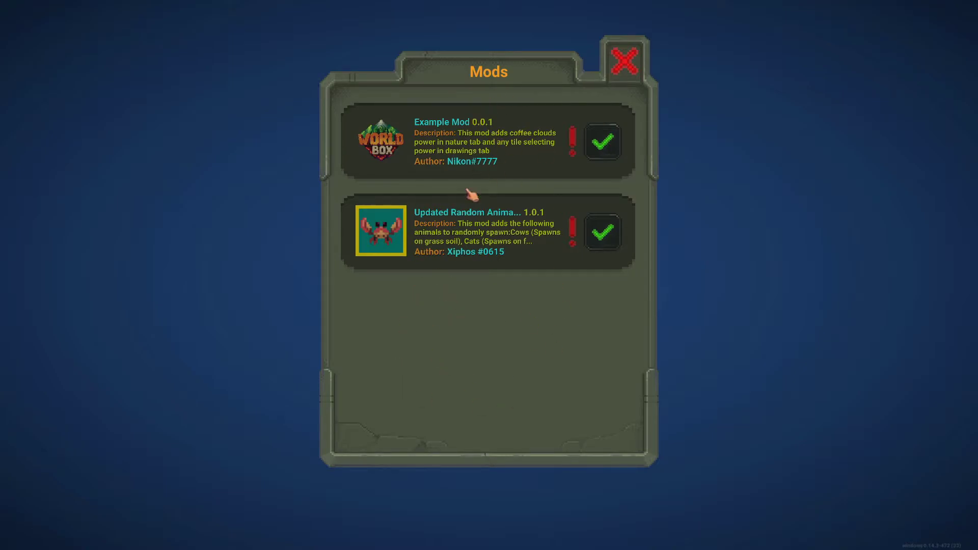
# Step: Close the Mods list and return to the world map
pyautogui.click(627, 74)
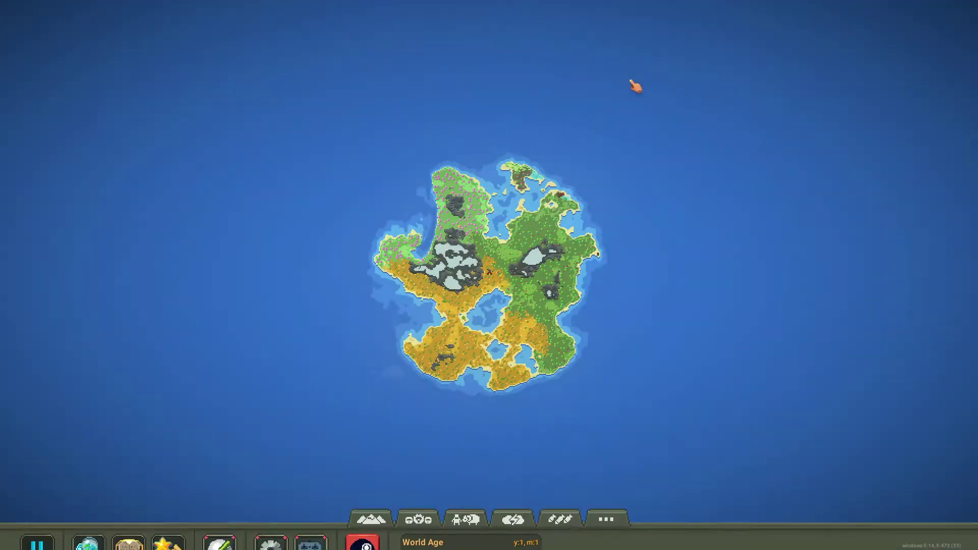
pyautogui.scroll(3, 429, 255)
pyautogui.scroll(5, 429, 255)
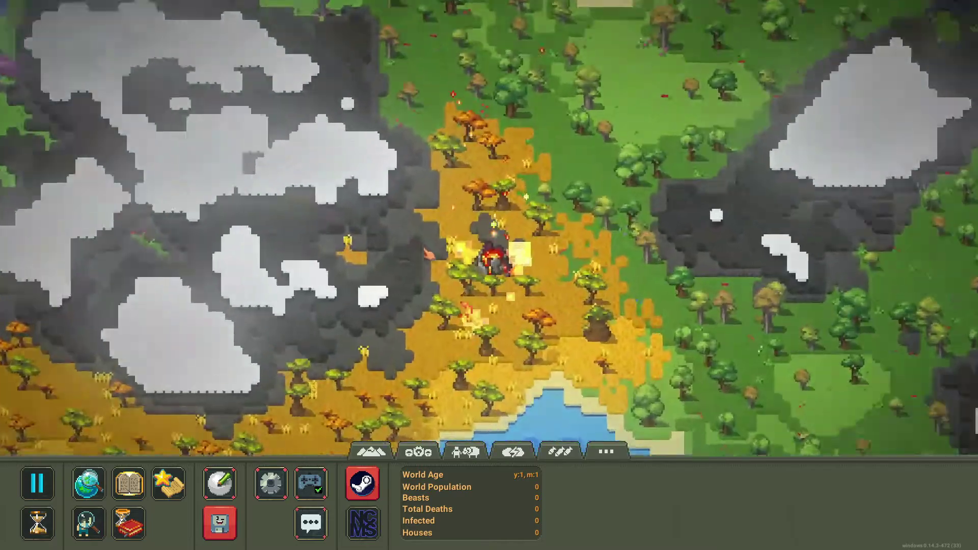
pyautogui.scroll(-3, 434, 307)
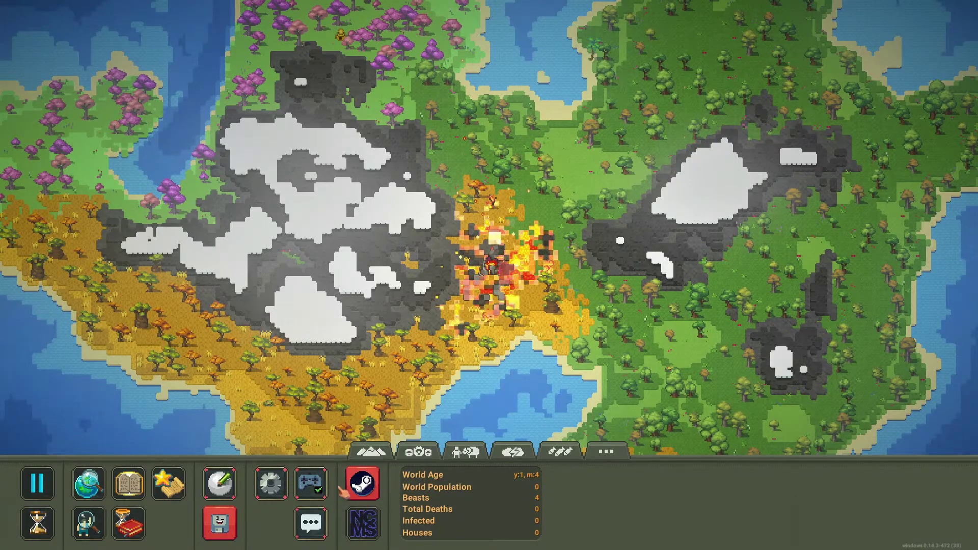
# Step: Verify Experimental Mode is checked in Settings, then quit WorldBox
pyautogui.click(271, 482)
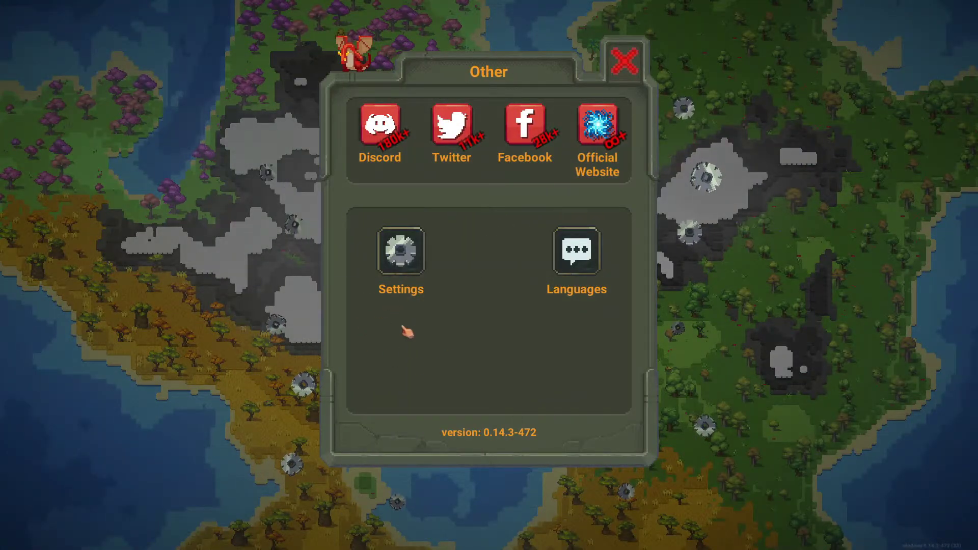
pyautogui.click(410, 274)
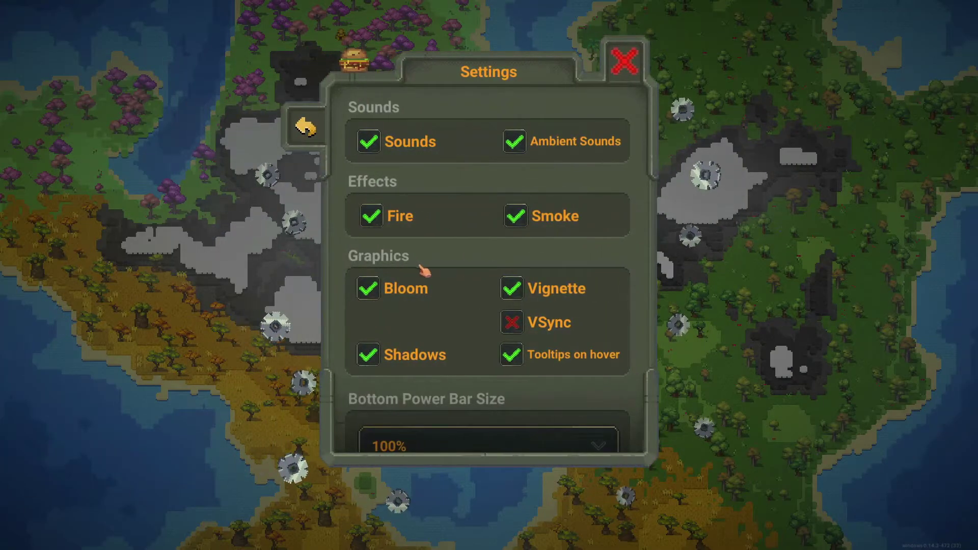
pyautogui.scroll(-6, 426, 270)
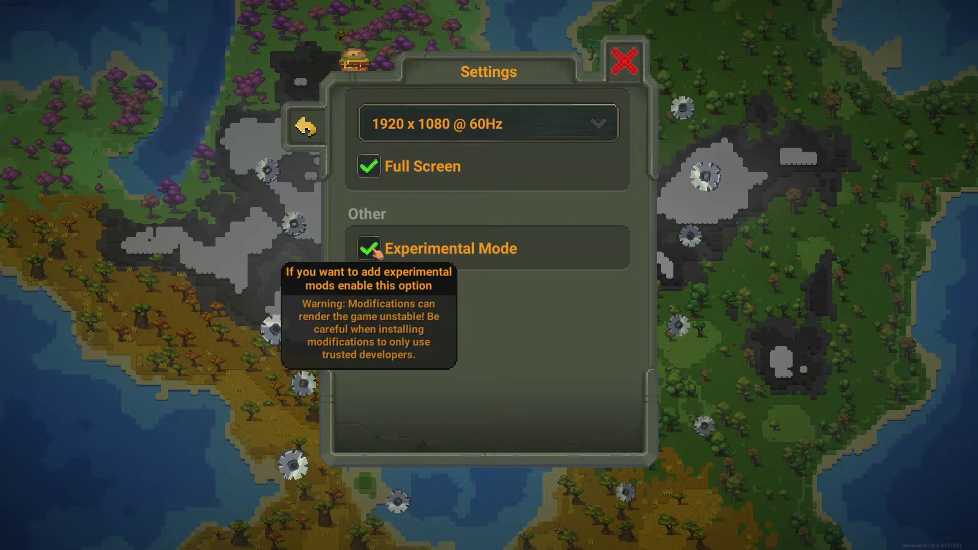
pyautogui.click(626, 70)
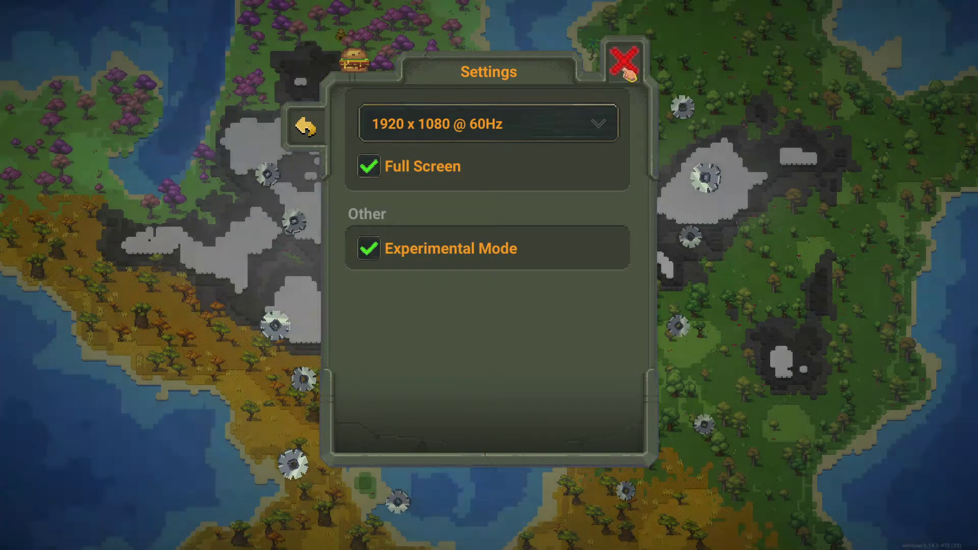
pyautogui.press('Escape')
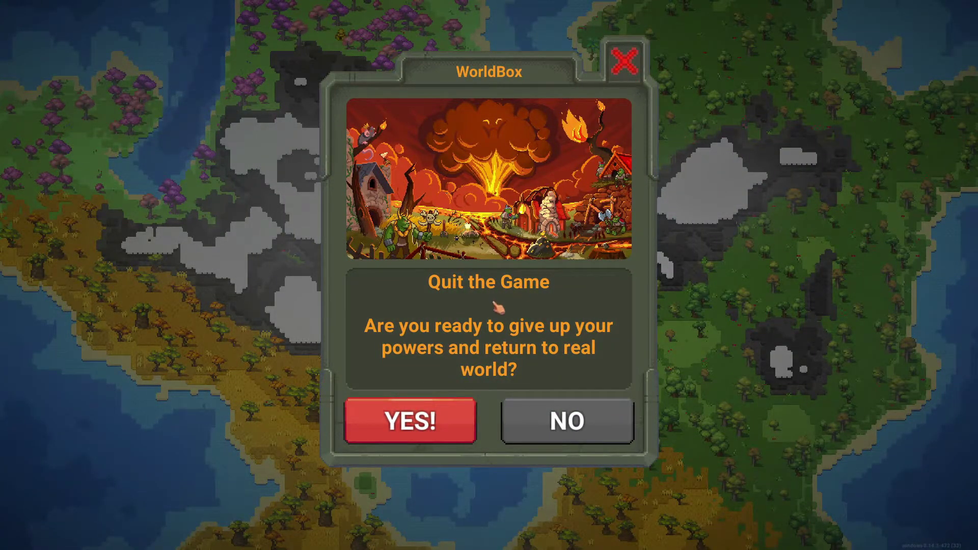
pyautogui.click(434, 418)
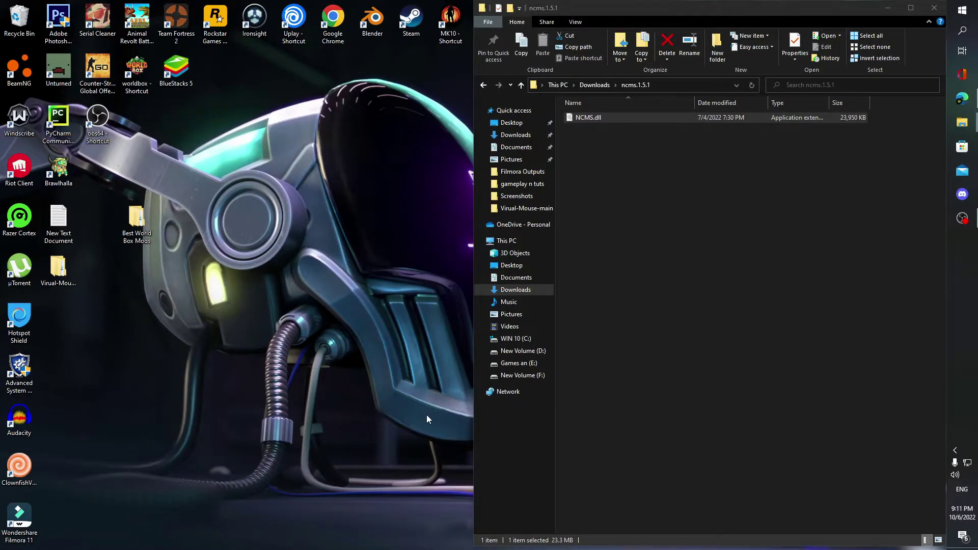
# Step: Open the extracted onepiece folder in Downloads
pyautogui.click(530, 290)
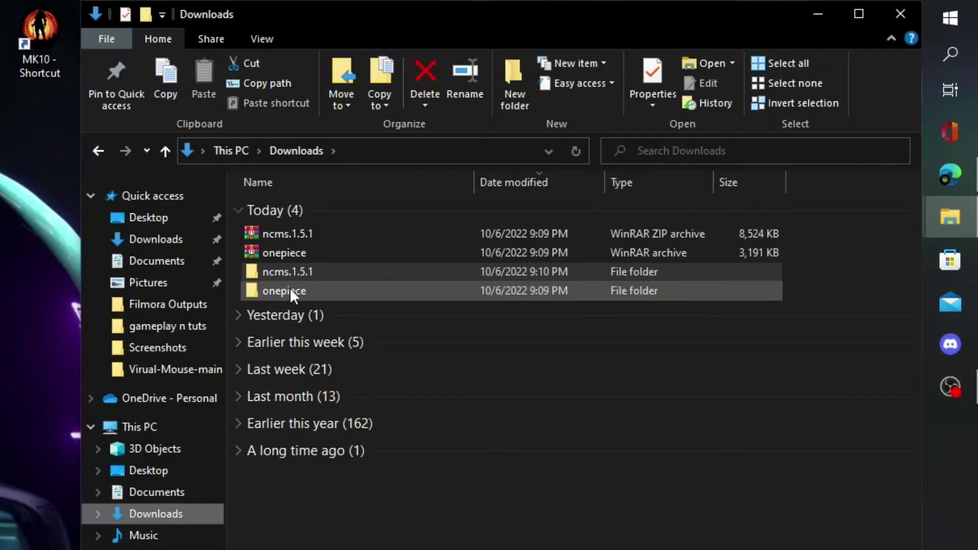
pyautogui.doubleClick(593, 165)
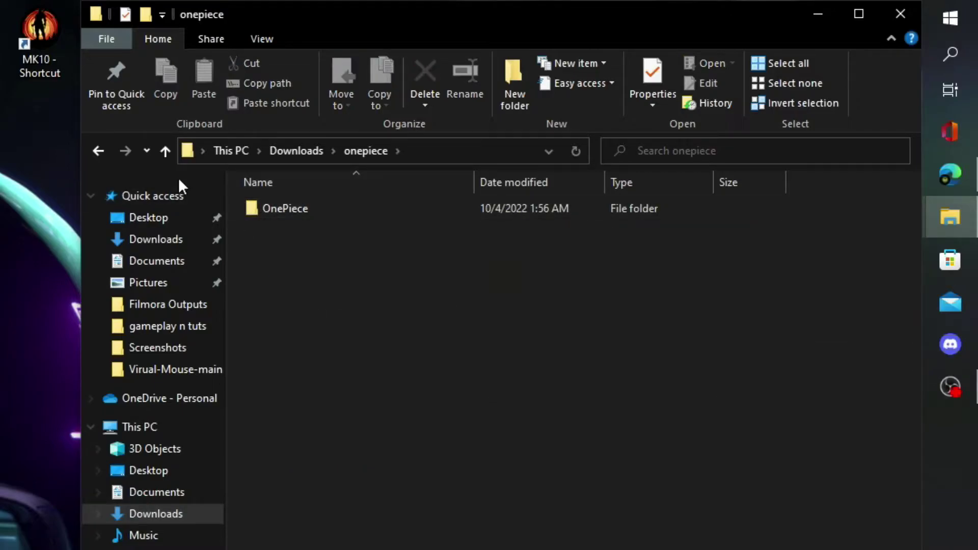
pyautogui.click(93, 152)
pyautogui.doubleClick(265, 297)
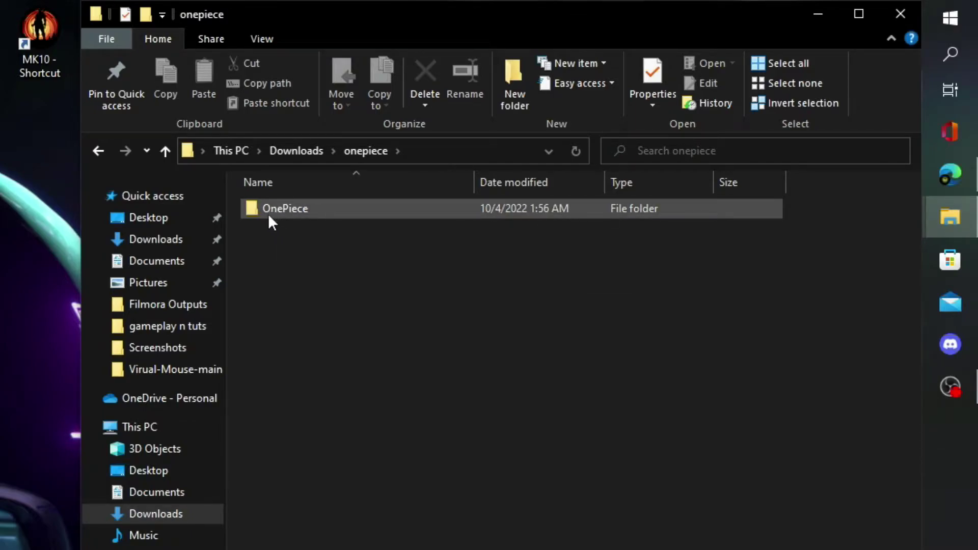
# Step: Open WorldBox's install folder from its shortcut and snap it to the left half
pyautogui.moveTo(268, 213)
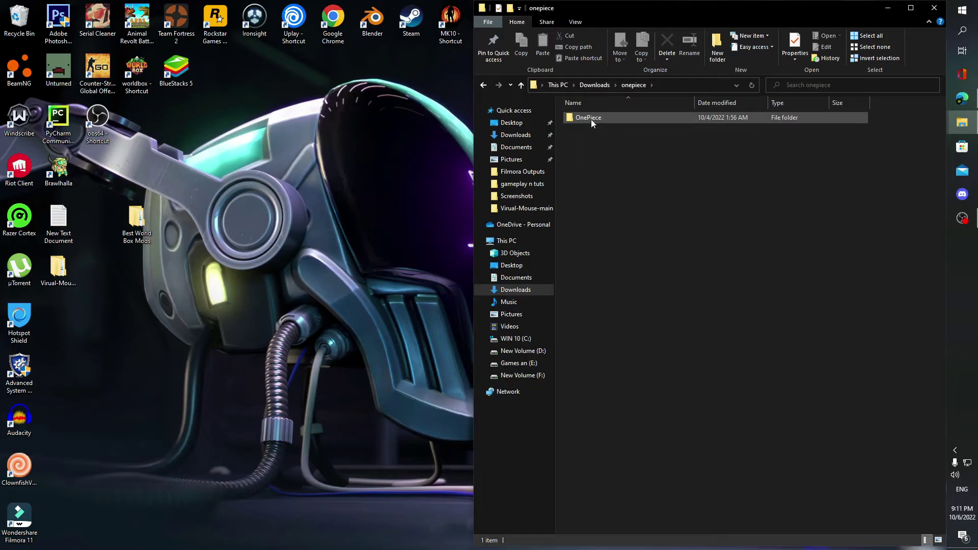
pyautogui.rightClick(138, 79)
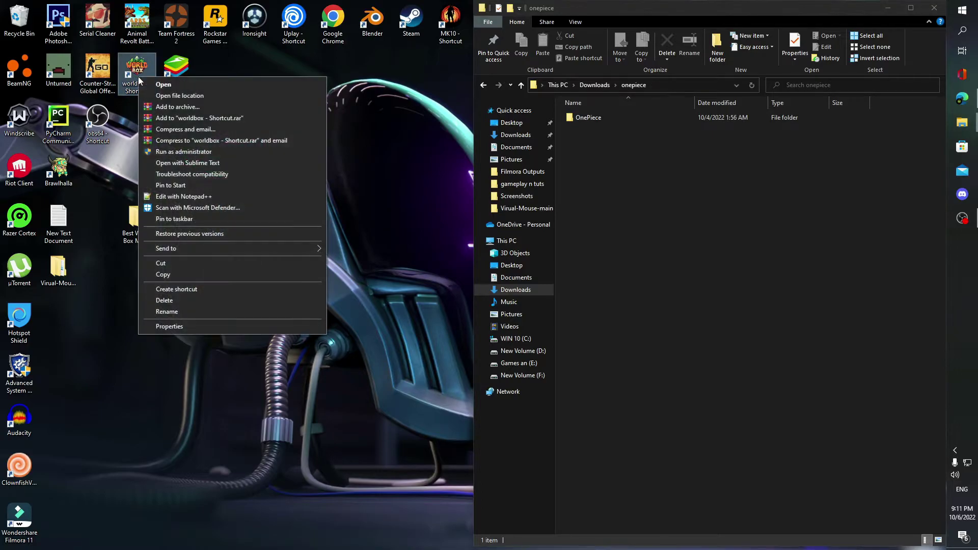
pyautogui.click(165, 96)
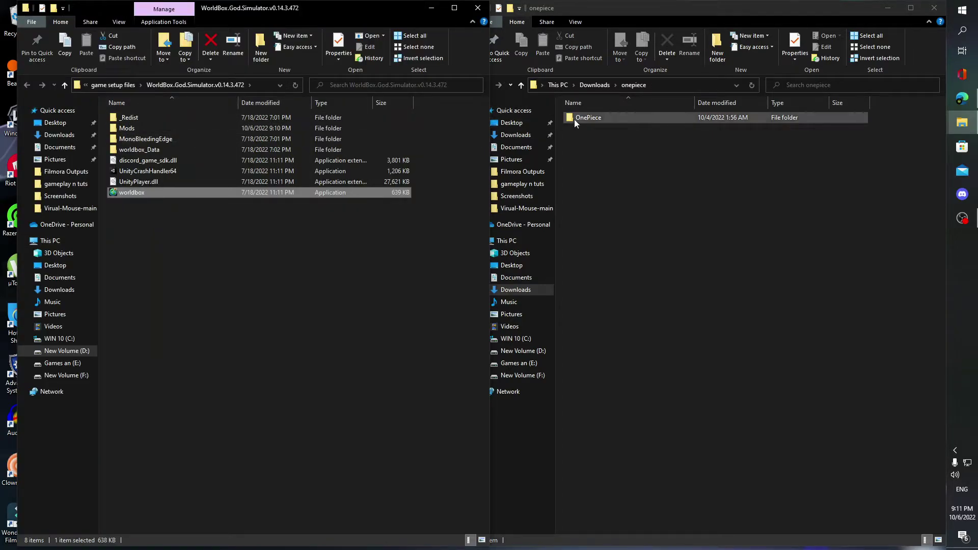
pyautogui.click(478, 8)
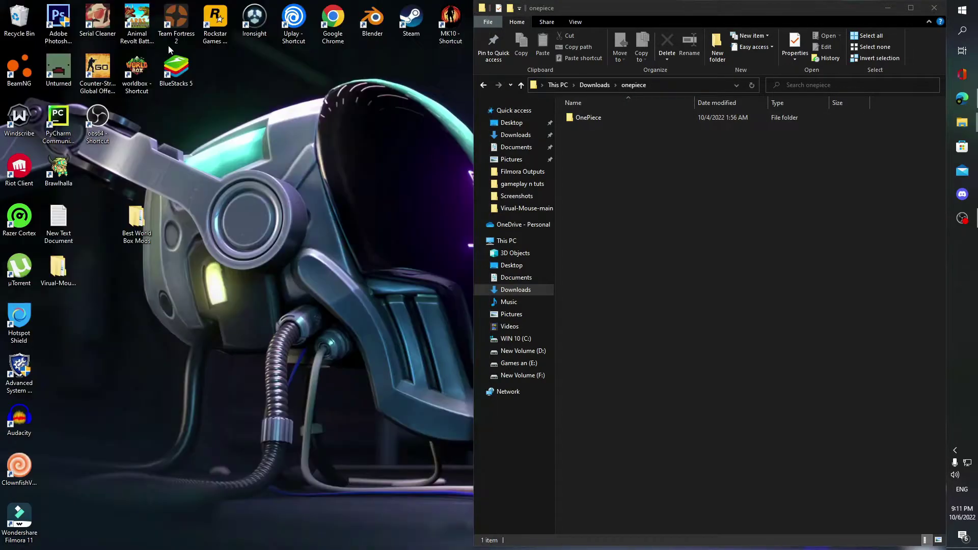
pyautogui.rightClick(143, 84)
pyautogui.click(166, 99)
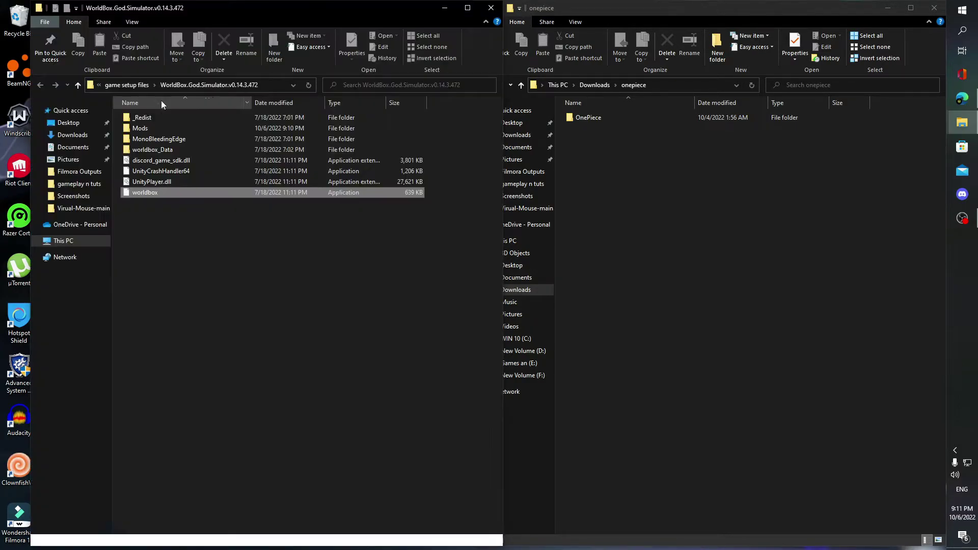
pyautogui.moveTo(137, 14); pyautogui.dragTo(1, 20)
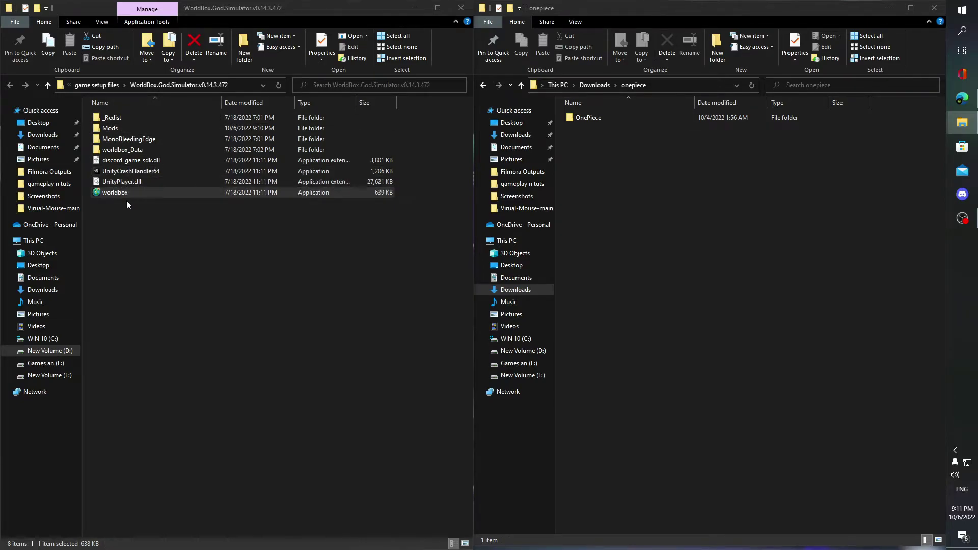
# Step: Navigate in the game folder to the root-level Mods folder
pyautogui.doubleClick(126, 151)
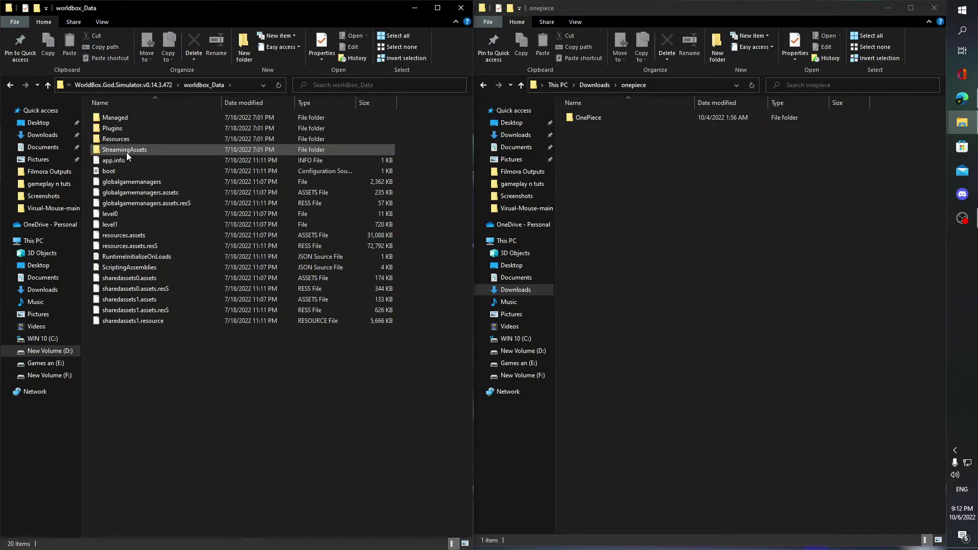
pyautogui.doubleClick(127, 152)
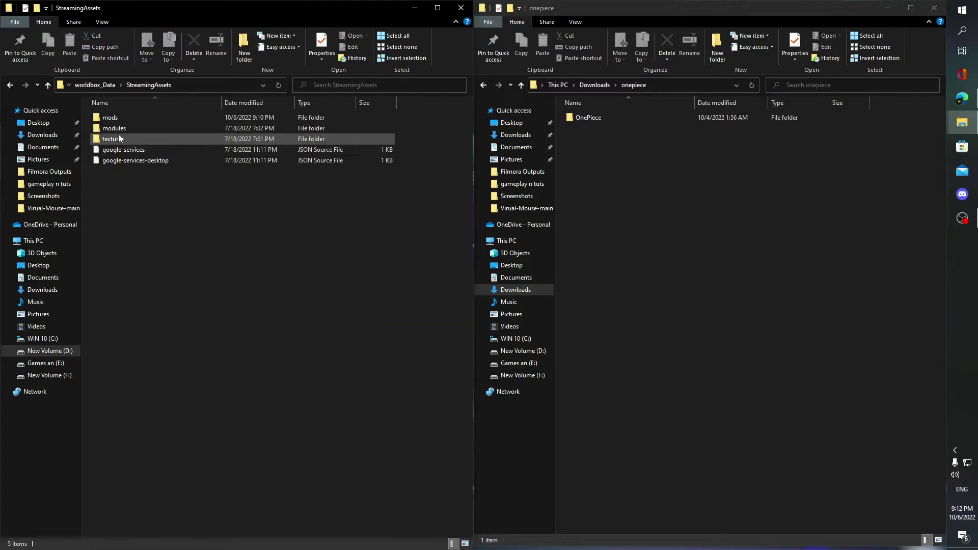
pyautogui.click(10, 85)
pyautogui.click(11, 86)
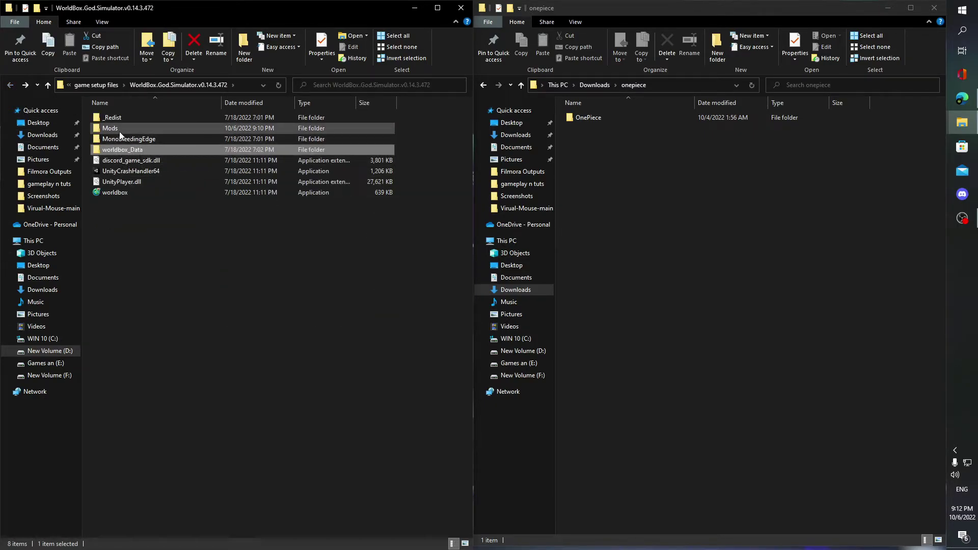
pyautogui.moveTo(122, 132)
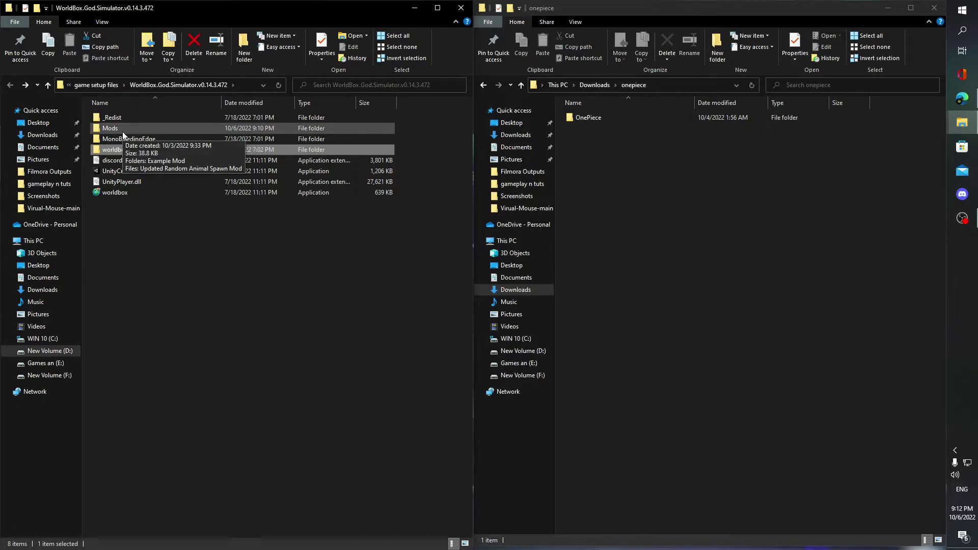
pyautogui.doubleClick(122, 132)
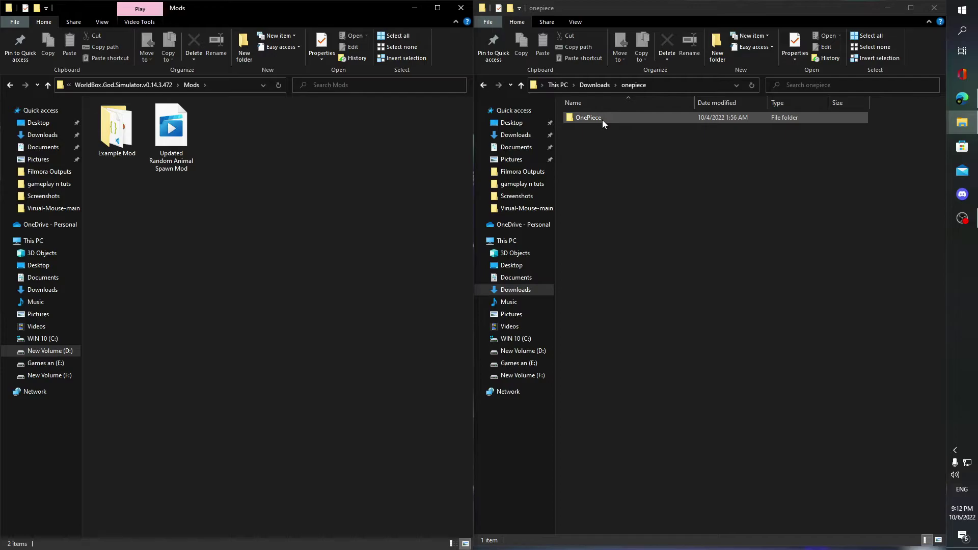
# Step: Copy the OnePiece folder into WorldBox's root Mods folder and relaunch the game
pyautogui.moveTo(596, 122)
pyautogui.mouseDown()
pyautogui.moveTo(271, 187)
pyautogui.moveTo(230, 182)
pyautogui.mouseUp()
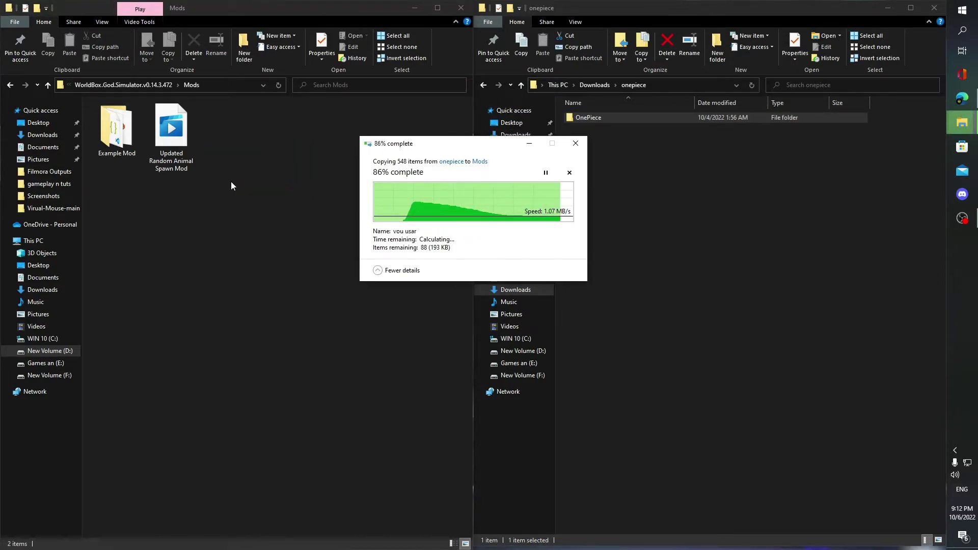
pyautogui.click(484, 85)
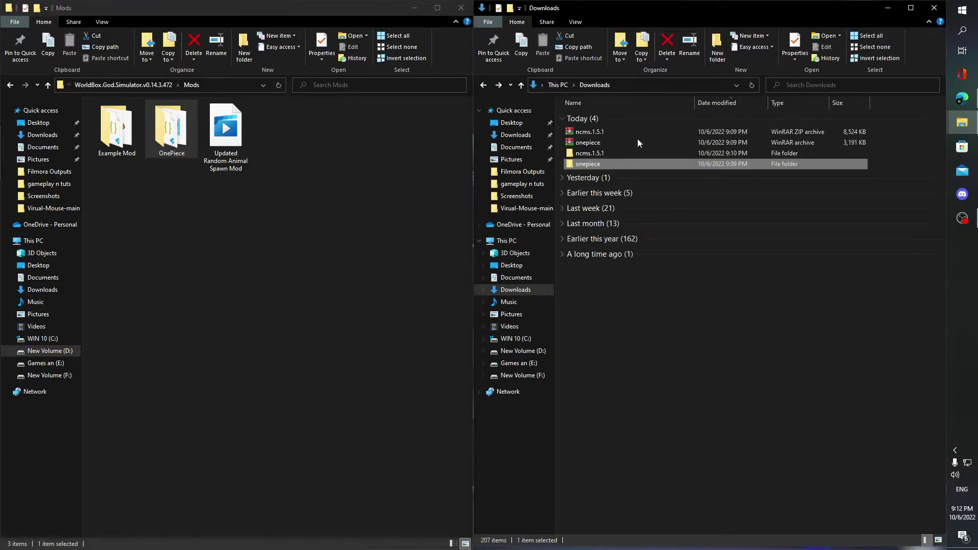
pyautogui.moveTo(245, 192); pyautogui.dragTo(575, 166)
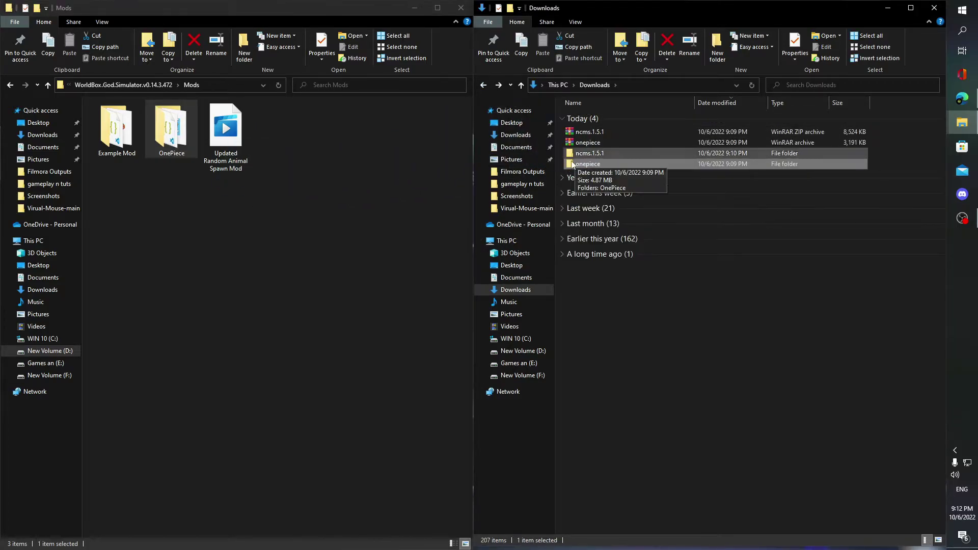
pyautogui.doubleClick(576, 166)
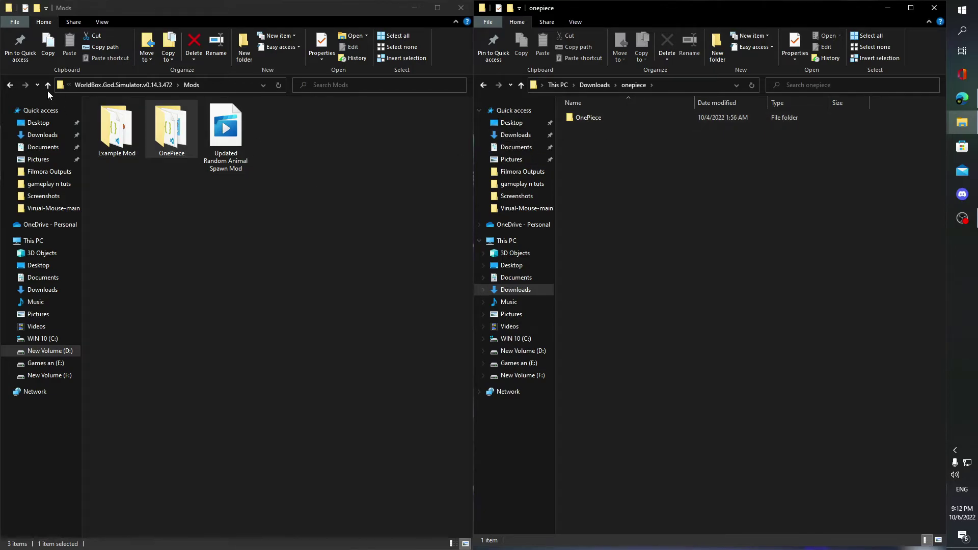
pyautogui.click(10, 85)
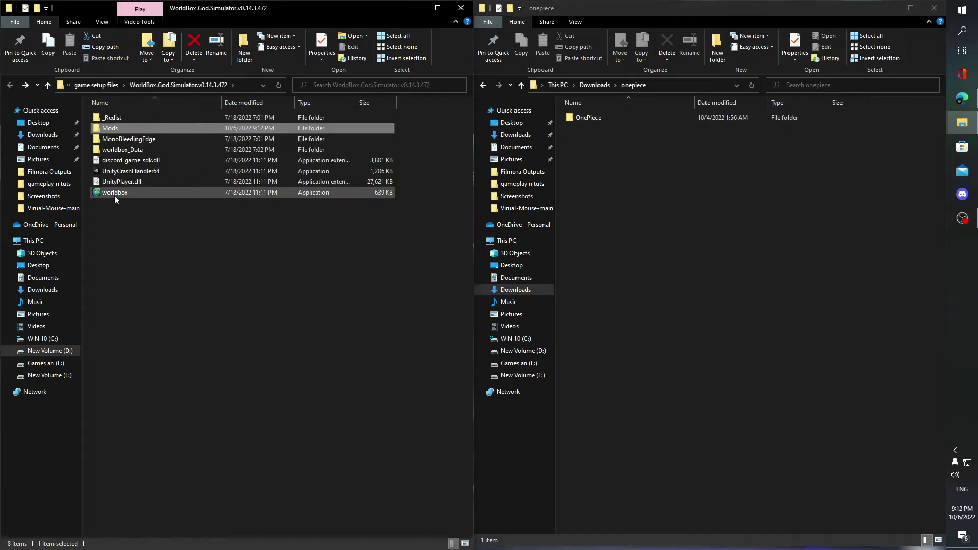
pyautogui.doubleClick(133, 193)
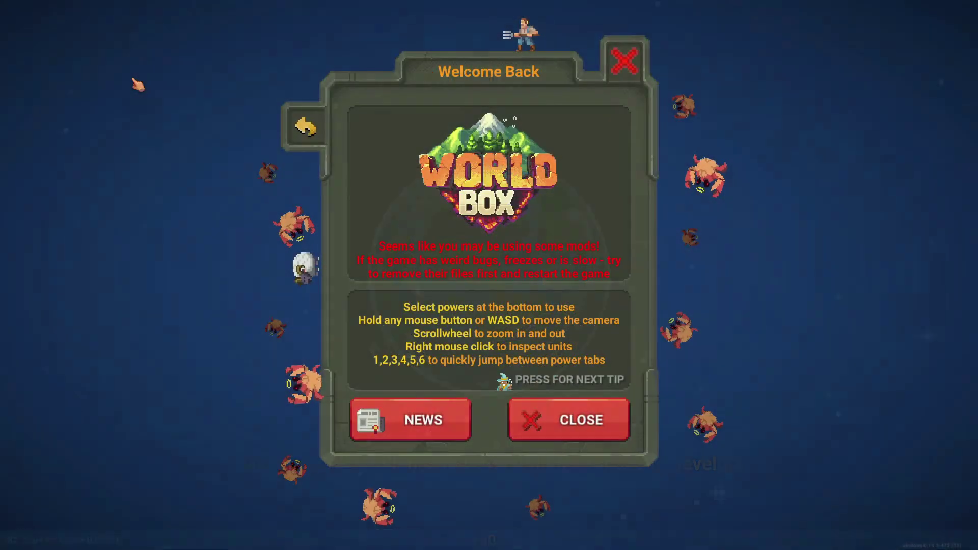
# Step: Confirm OnePiece 0.0.5 is listed and enabled in the Mods window, then close it
pyautogui.click(374, 272)
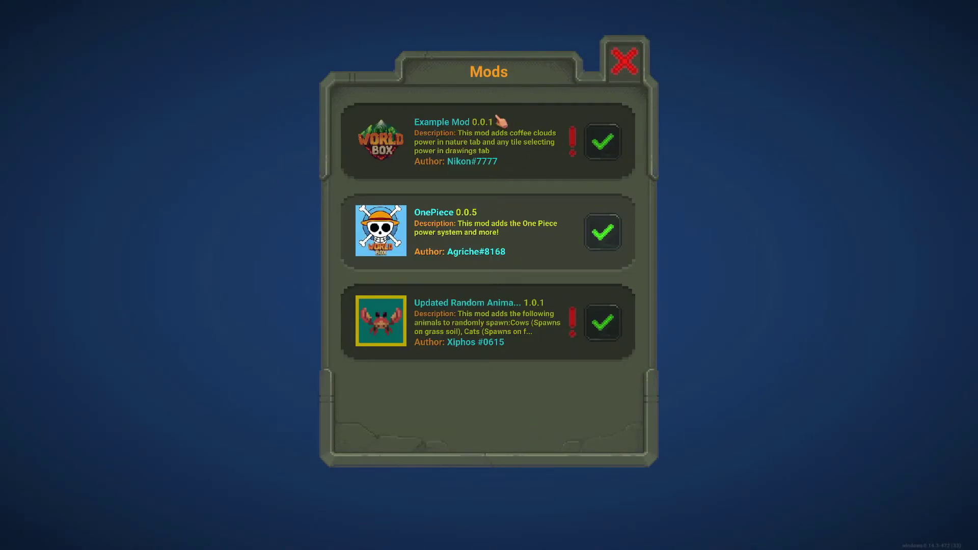
pyautogui.click(624, 60)
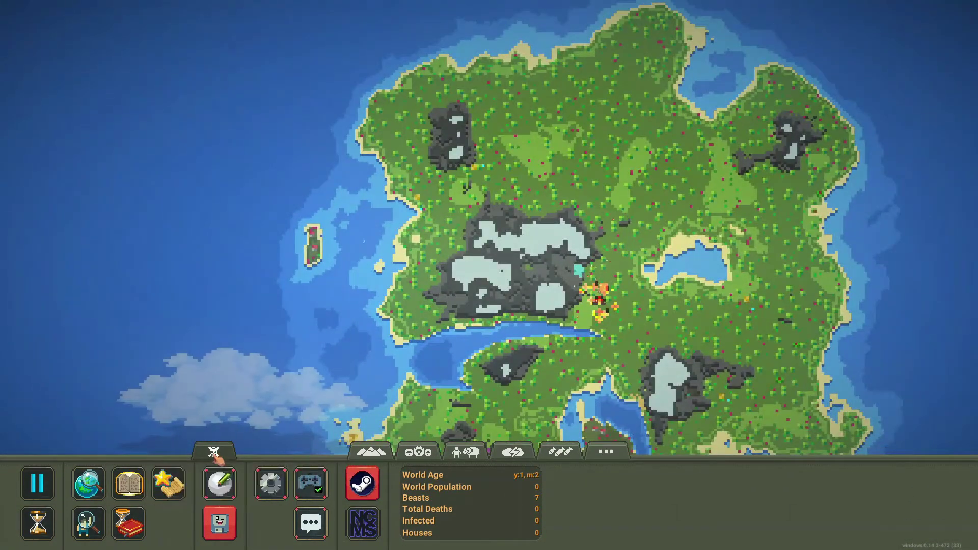
# Step: Open the OnePiece powers and spawn six King Of The Seas Zebra creatures offshore
pyautogui.click(173, 484)
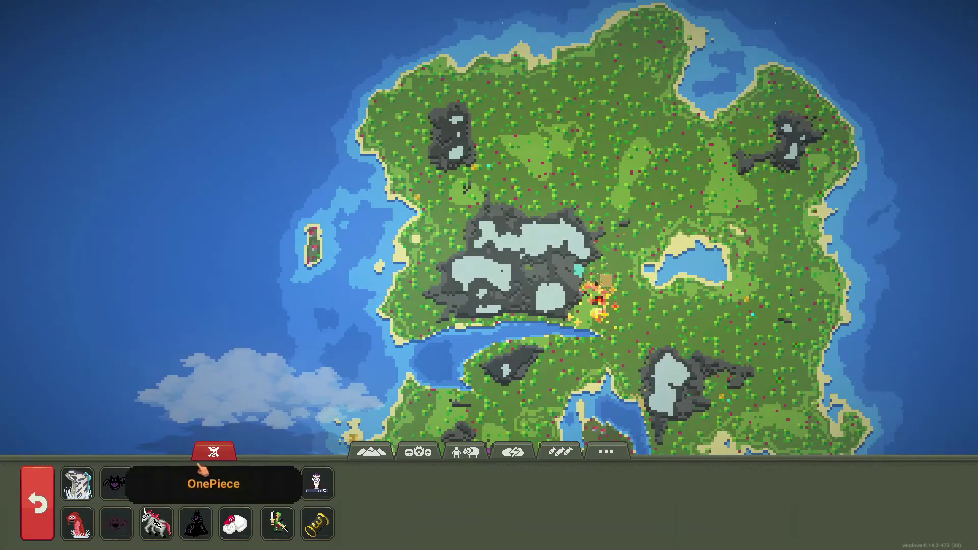
pyautogui.click(92, 492)
pyautogui.click(341, 308)
pyautogui.scroll(5, 365, 360)
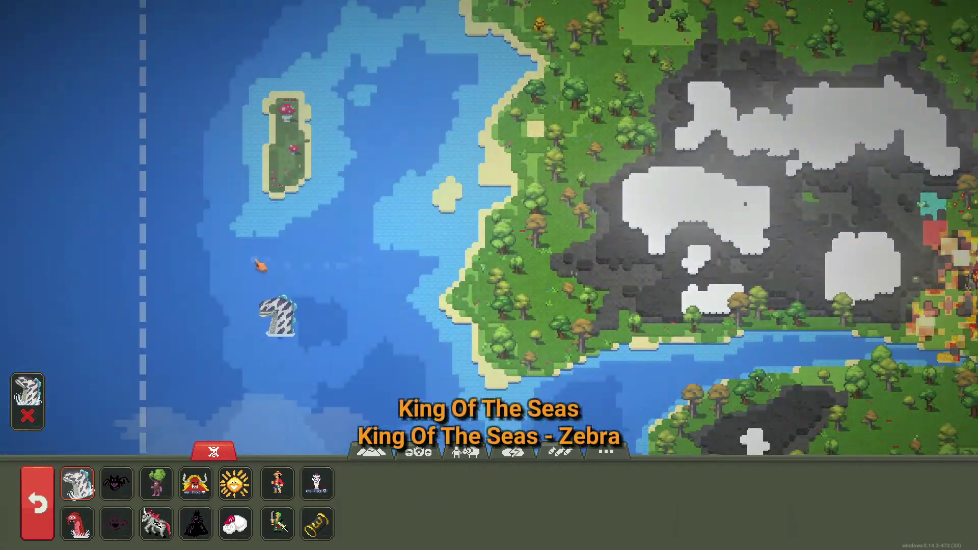
pyautogui.click(250, 252)
pyautogui.click(334, 270)
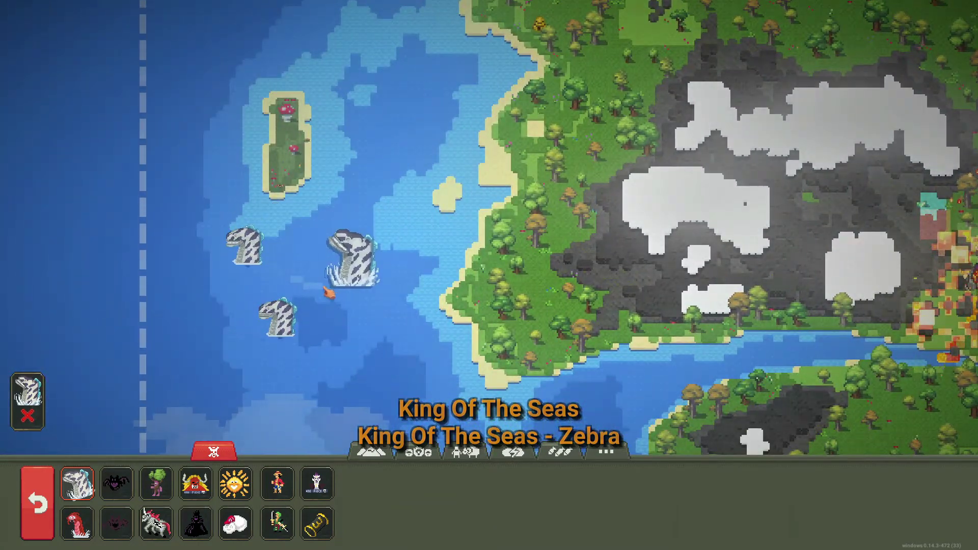
pyautogui.click(262, 298)
pyautogui.click(211, 318)
pyautogui.click(379, 300)
pyautogui.scroll(-2, 342, 377)
# Step: Spawn a Kage Kage Invocation MocDonald on the coast, then select the Prometheus and Lobster powers
pyautogui.click(156, 483)
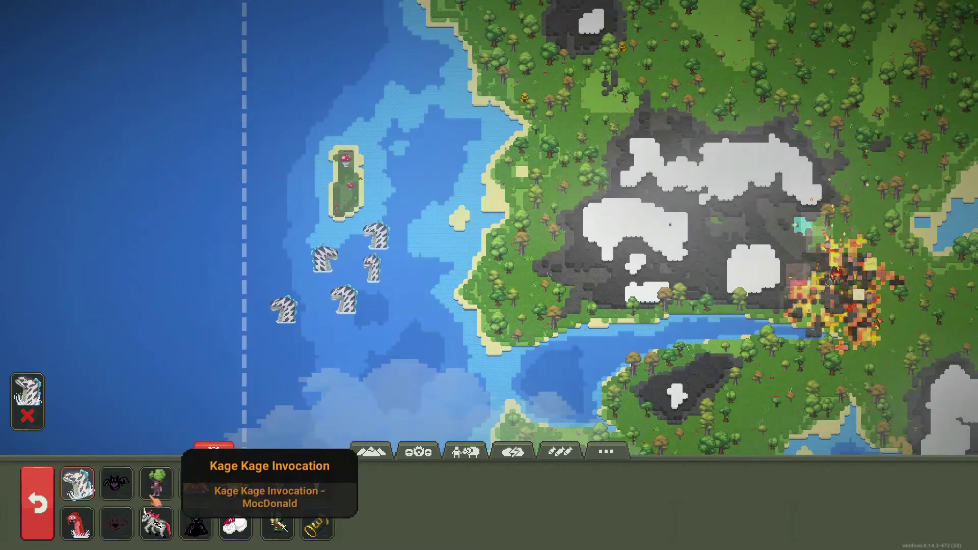
pyautogui.click(478, 303)
pyautogui.scroll(1, 427, 327)
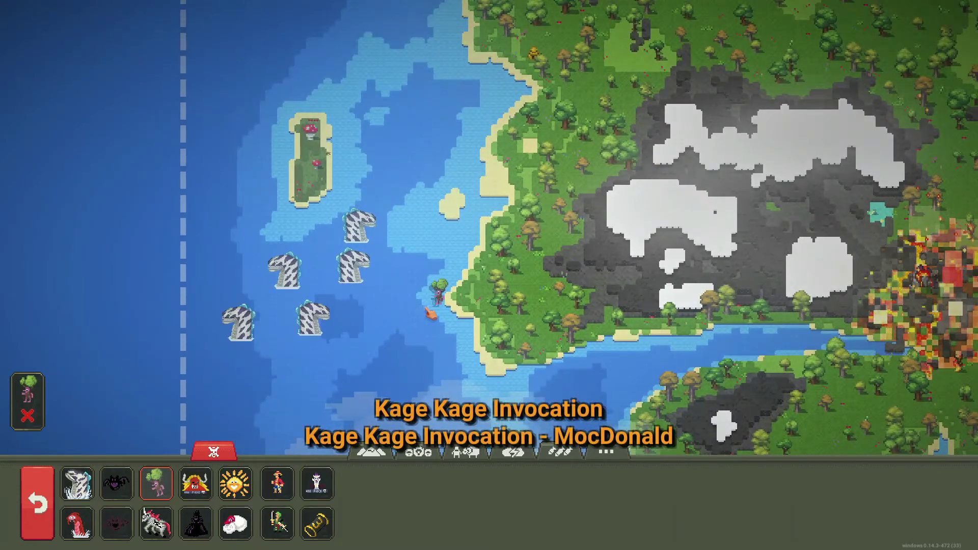
pyautogui.scroll(-2, 430, 313)
pyautogui.scroll(3, 288, 295)
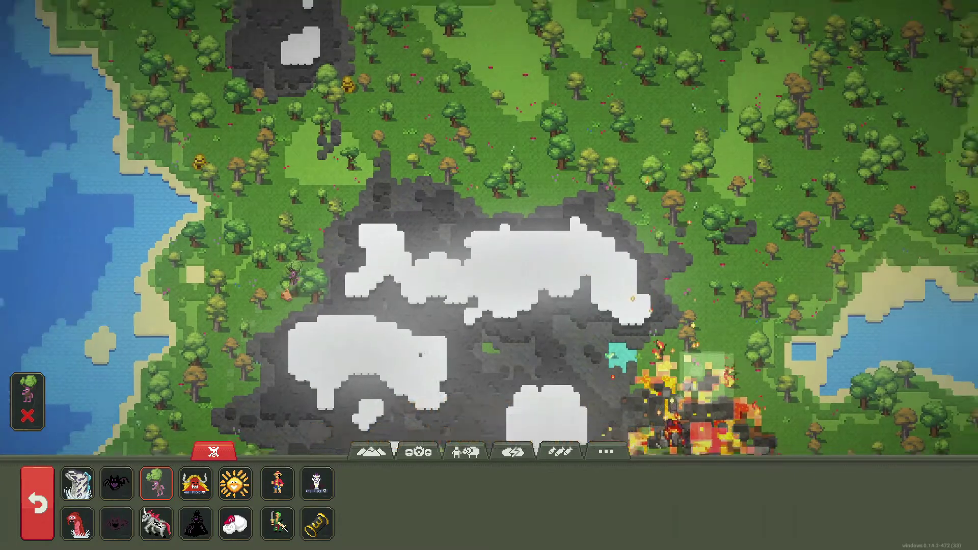
pyautogui.scroll(-2, 275, 296)
pyautogui.scroll(5, 275, 295)
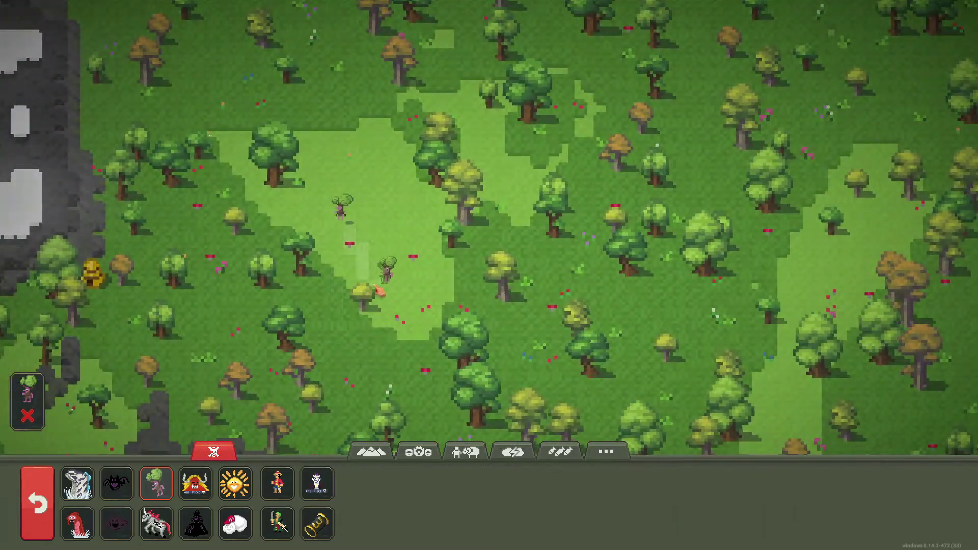
pyautogui.click(248, 474)
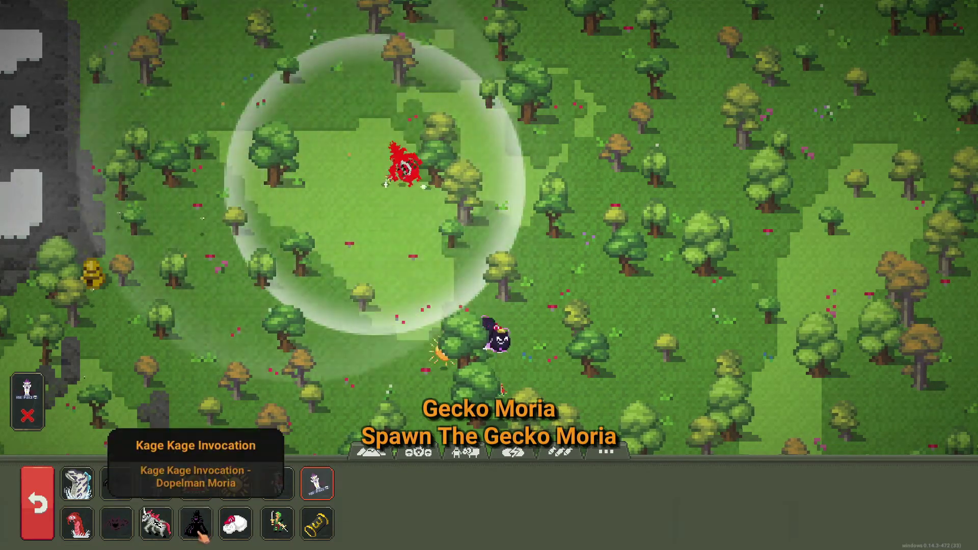
pyautogui.click(76, 523)
pyautogui.scroll(-3, 161, 312)
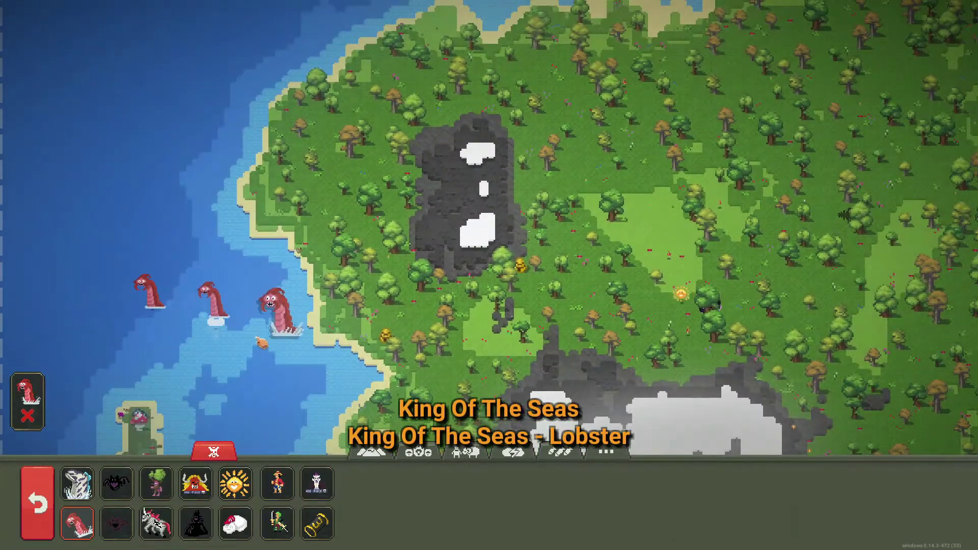
# Step: Spawn Luffy on the west coast with the One Piece mod's Luffy power
pyautogui.scroll(-2, 204, 306)
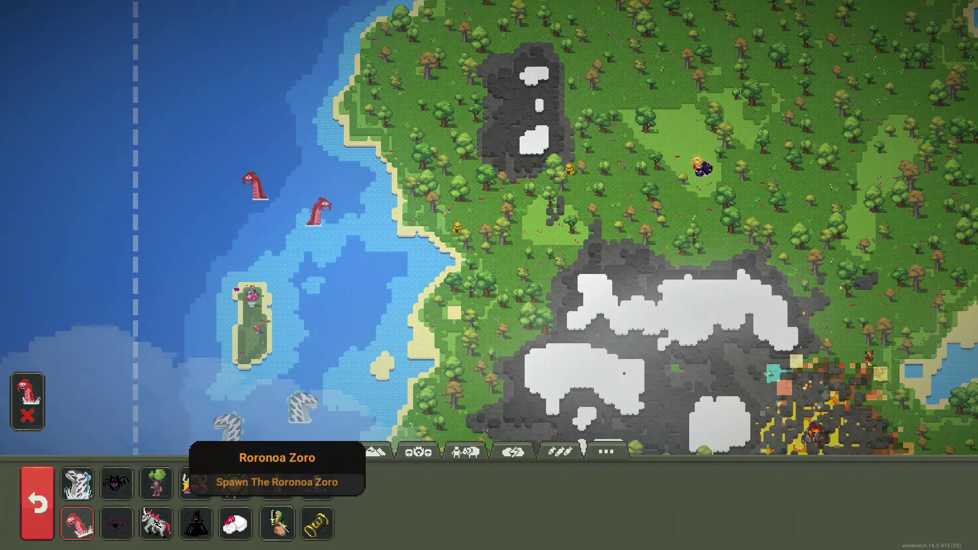
pyautogui.click(312, 519)
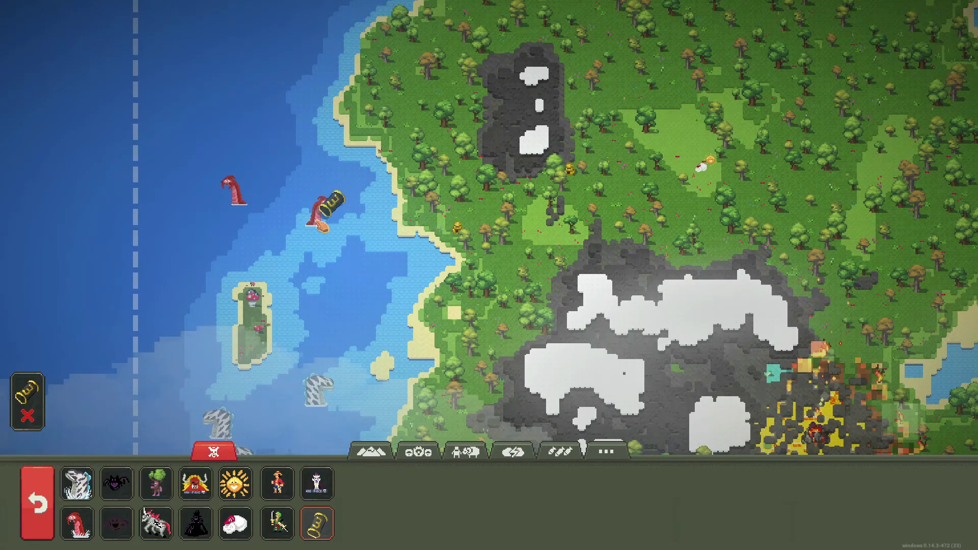
pyautogui.scroll(2, 685, 186)
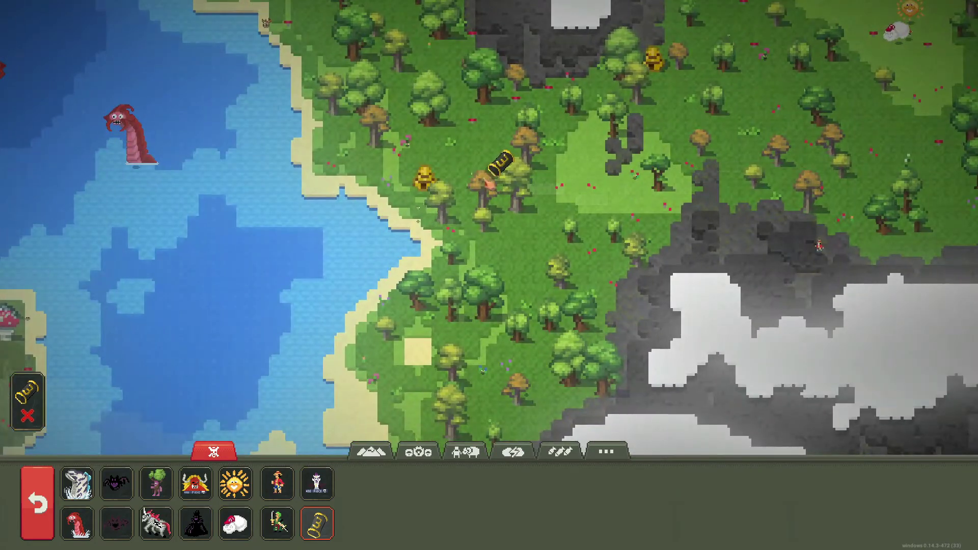
pyautogui.scroll(-2, 685, 186)
pyautogui.scroll(1, 685, 185)
pyautogui.click(277, 482)
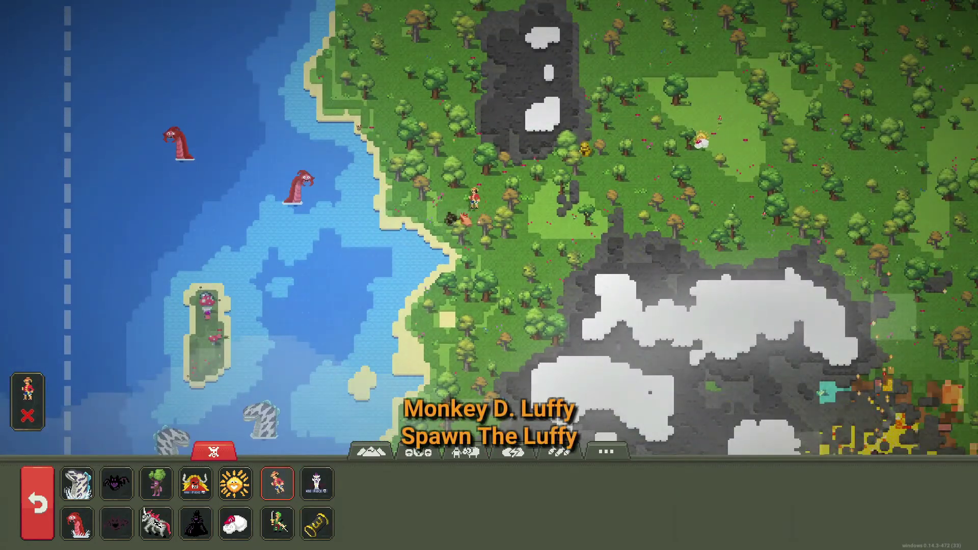
pyautogui.click(415, 204)
# Step: Spawn Dopelman Moria shadow units and Kage Kage Invocation Oars pirates near the coast
pyautogui.scroll(4, 410, 219)
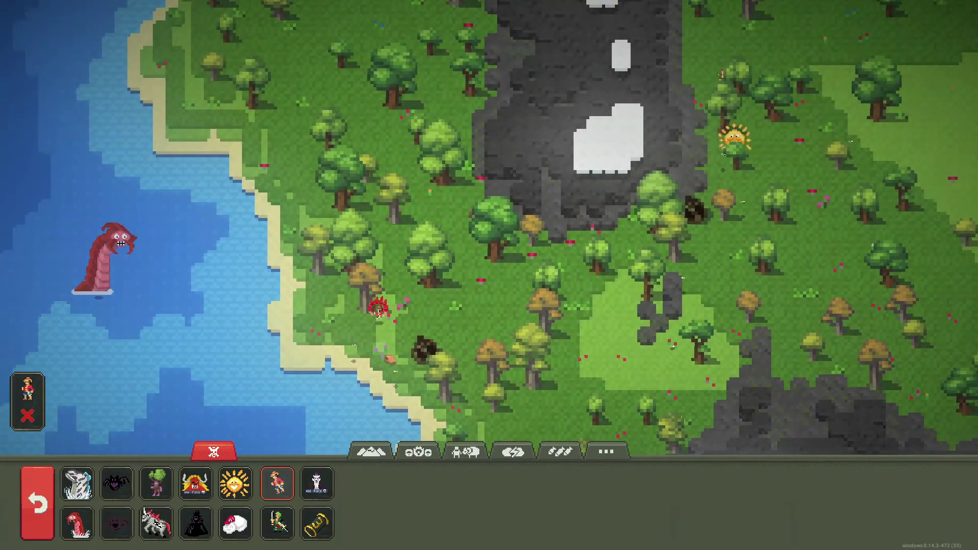
pyautogui.click(317, 523)
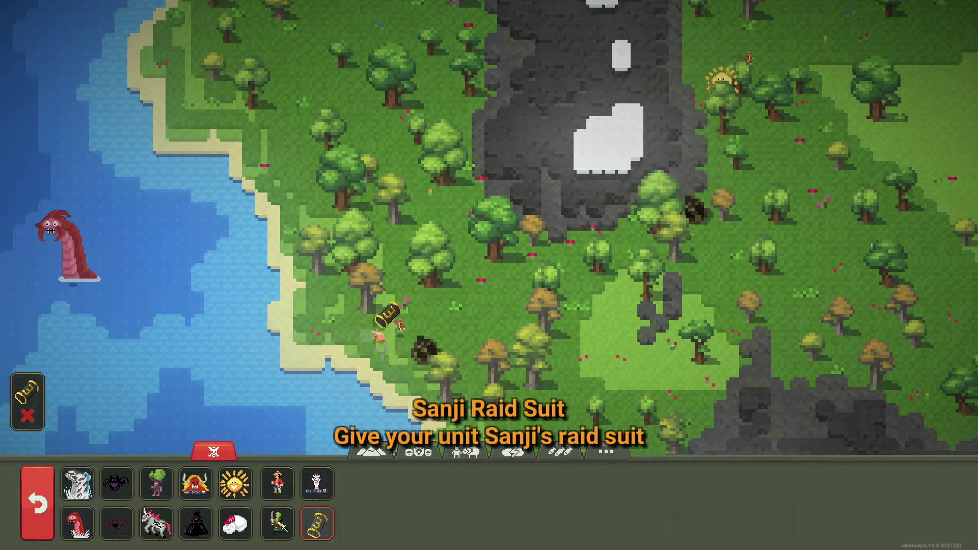
pyautogui.click(196, 523)
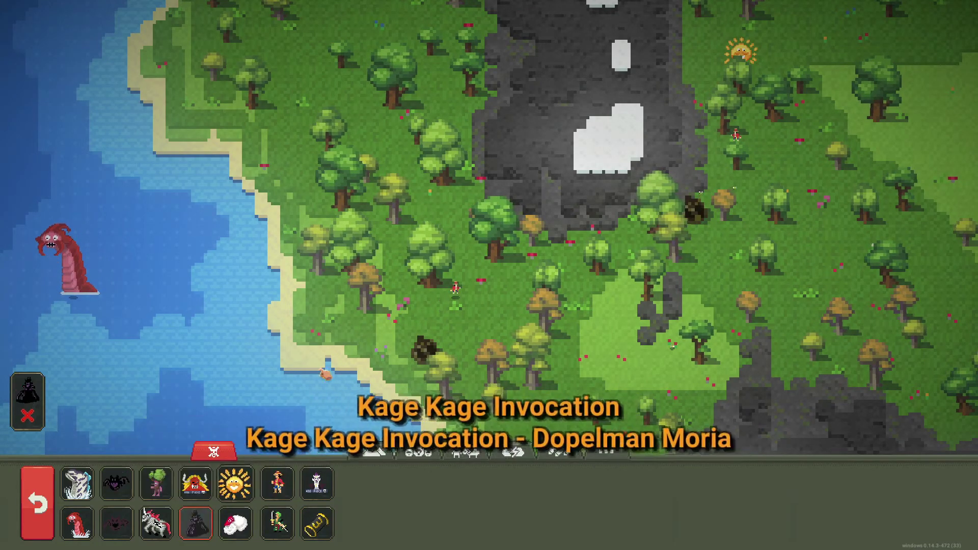
pyautogui.click(336, 334)
pyautogui.click(196, 483)
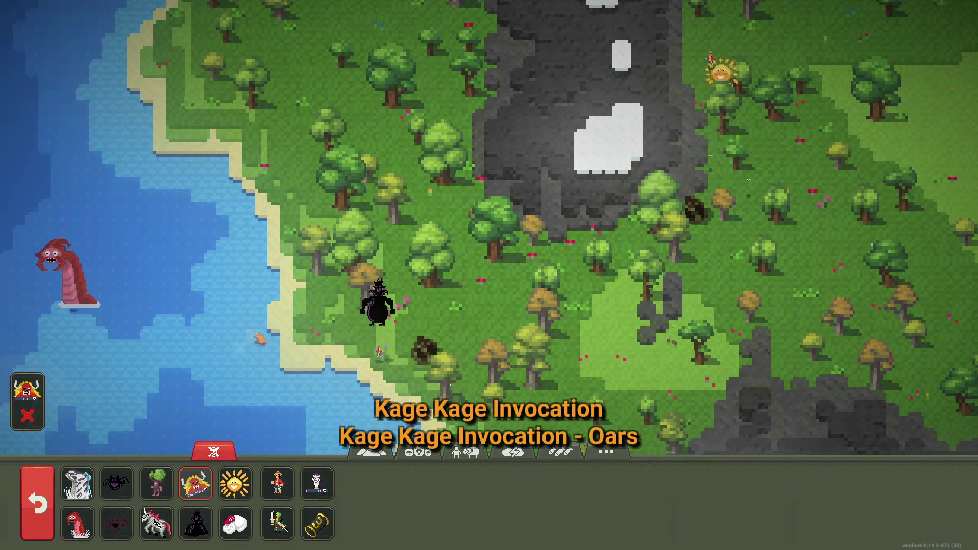
pyautogui.click(316, 367)
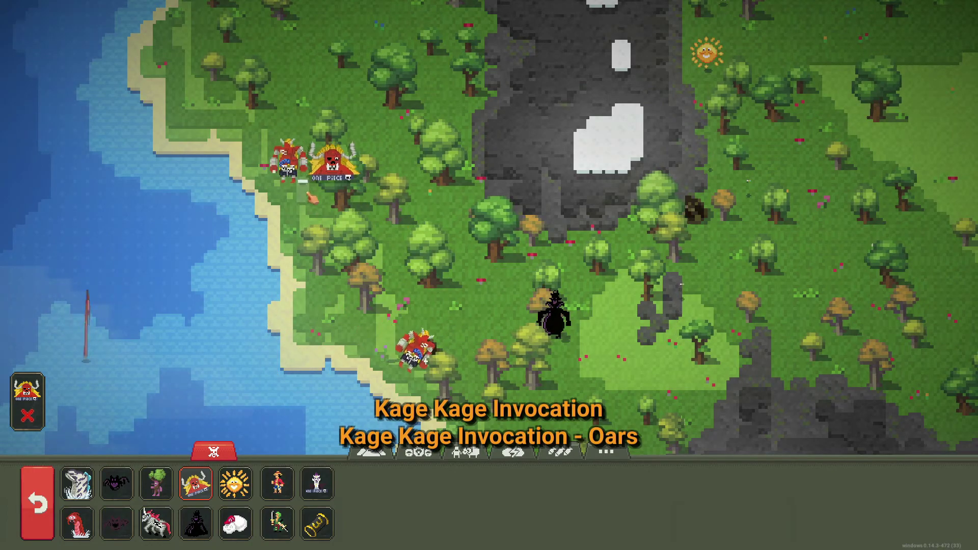
# Step: Drop the active power and switch through the Unigaro, Gecko Moria and MocDonald powers
pyautogui.press('Escape')
pyautogui.click(156, 523)
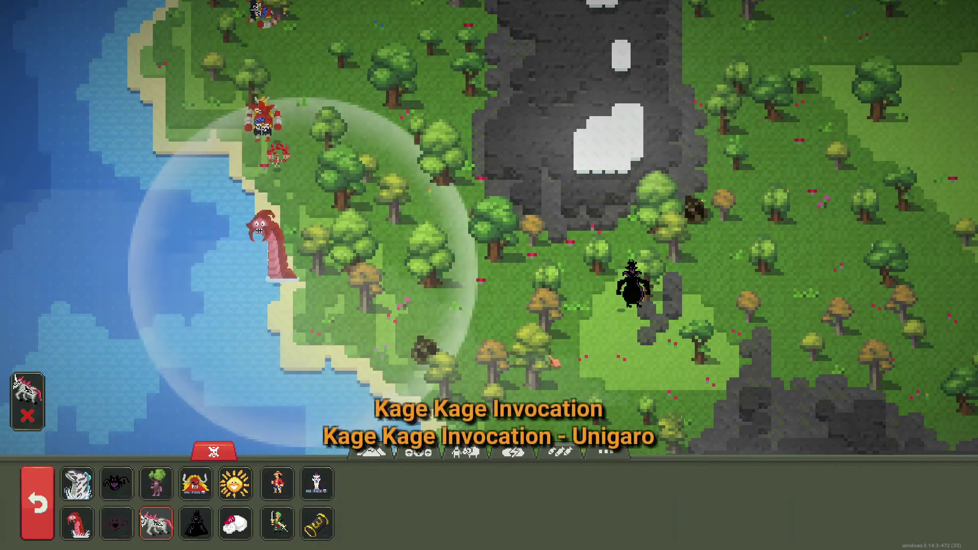
pyautogui.click(316, 482)
pyautogui.click(156, 483)
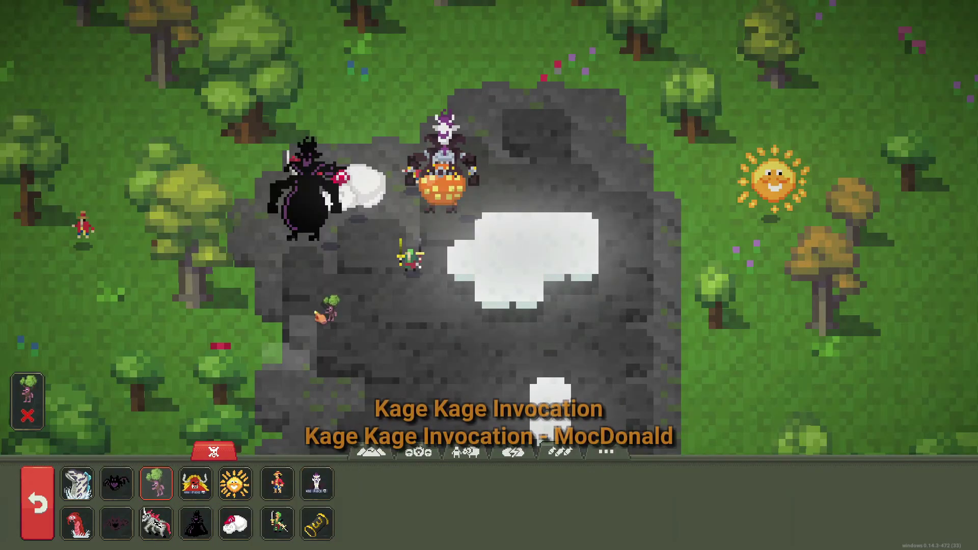
# Step: Return to the main powers toolbar and bring up the Quit the Game confirmation
pyautogui.scroll(-5, 389, 135)
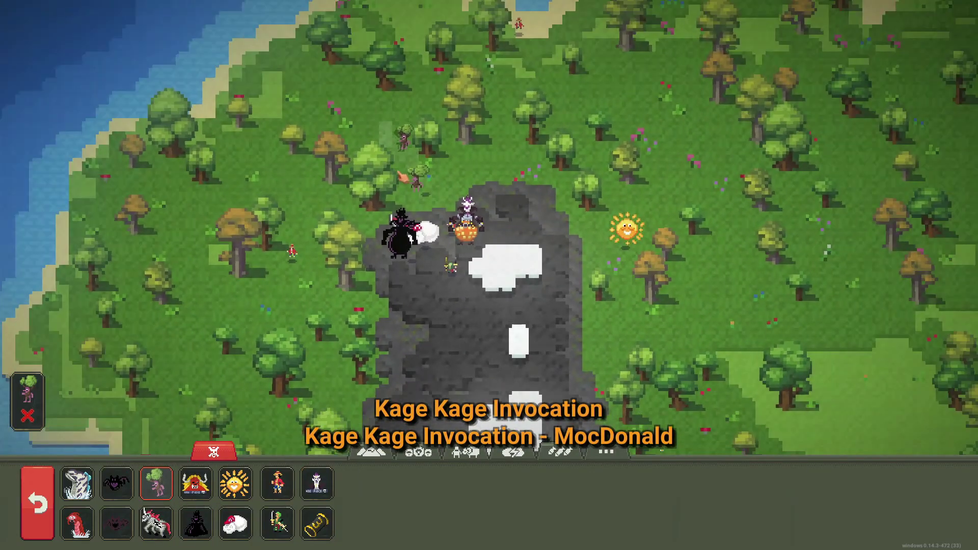
pyautogui.scroll(5, 390, 135)
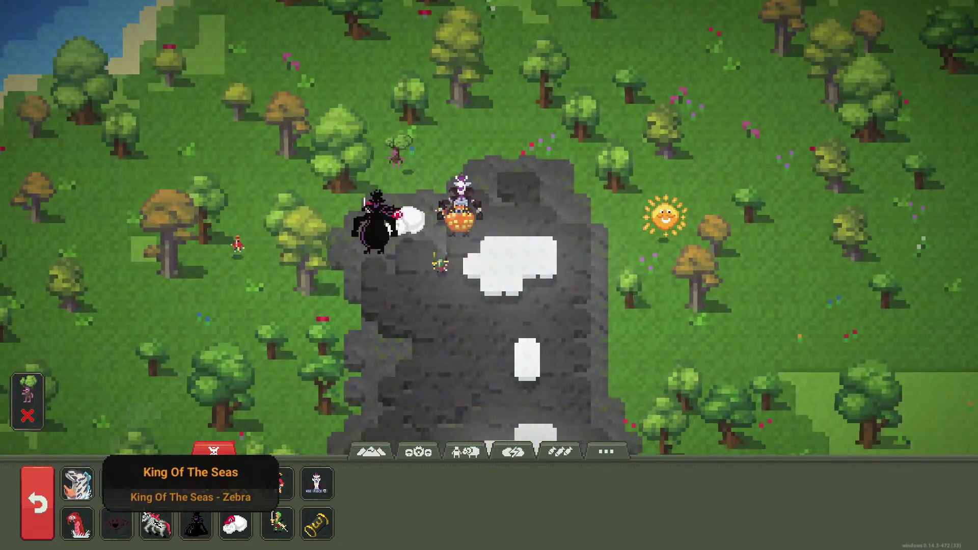
pyautogui.click(37, 509)
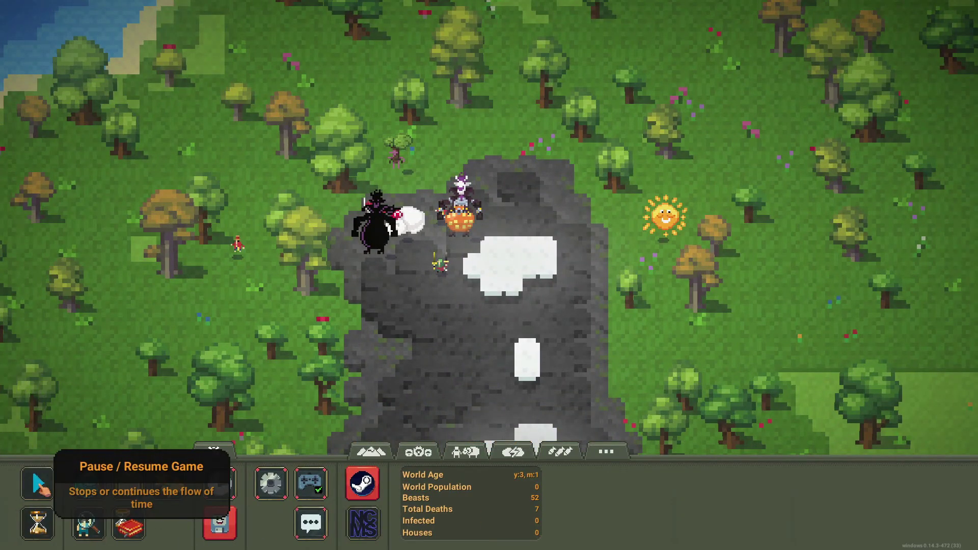
pyautogui.press('Escape')
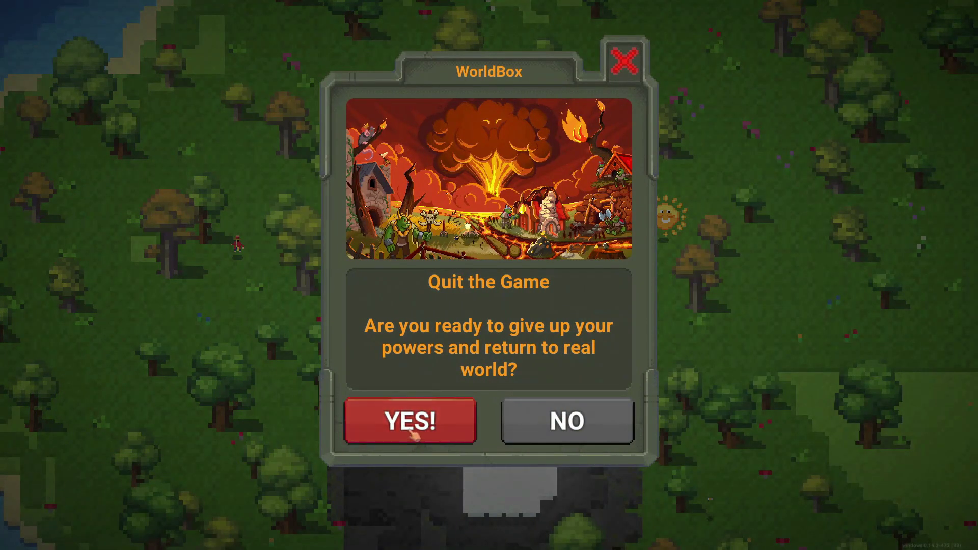